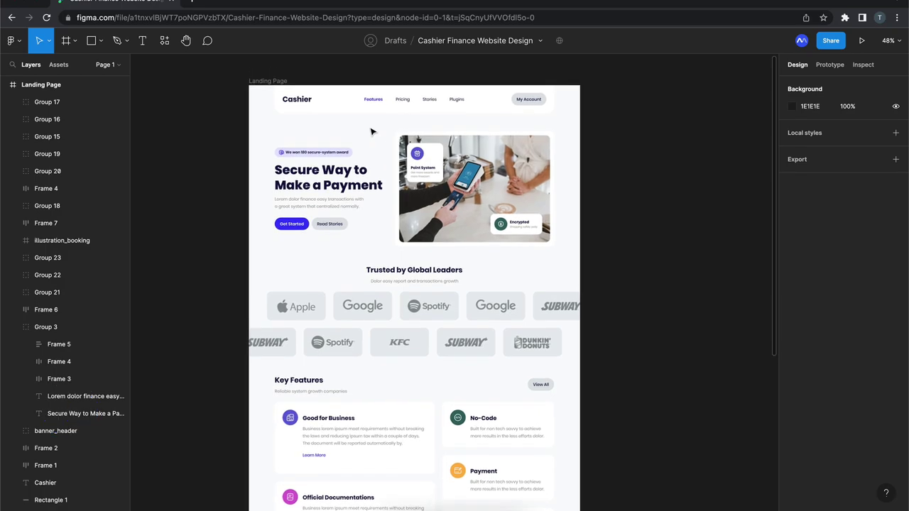
- Examine the landing page design from the header and hero section down to the Key Features cards
scroll(372, 131, up, 5)
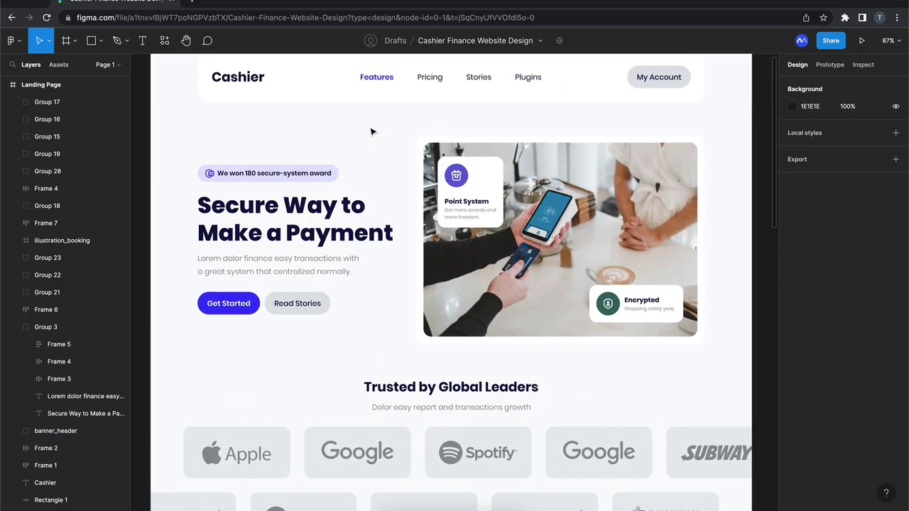
scroll(372, 131, down, 1)
scroll(372, 131, down, 9)
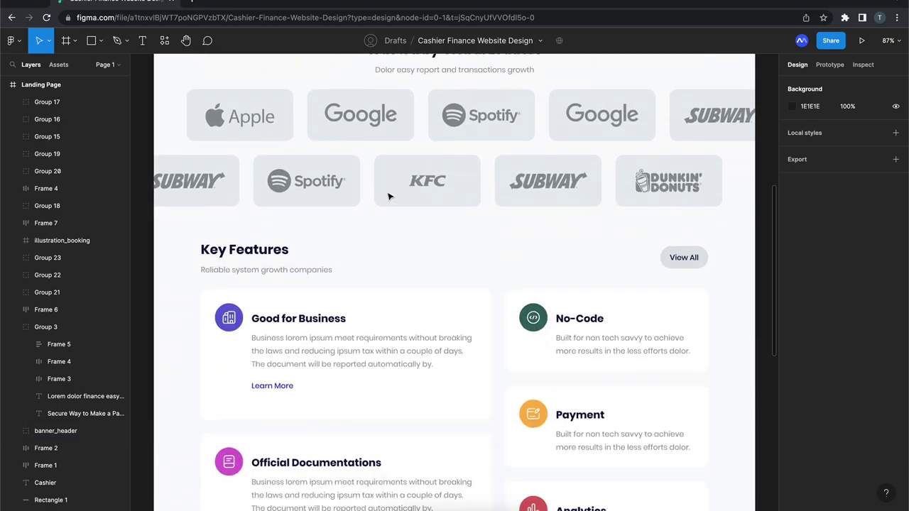
scroll(388, 197, up, 1)
scroll(388, 197, right, 1)
scroll(388, 197, down, 5)
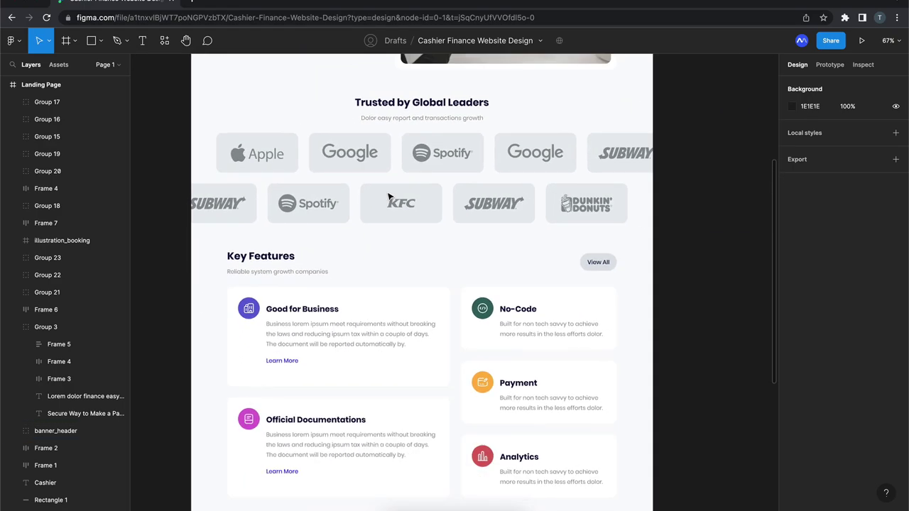
scroll(388, 196, up, 5)
scroll(389, 196, up, 3)
scroll(388, 197, left, 1)
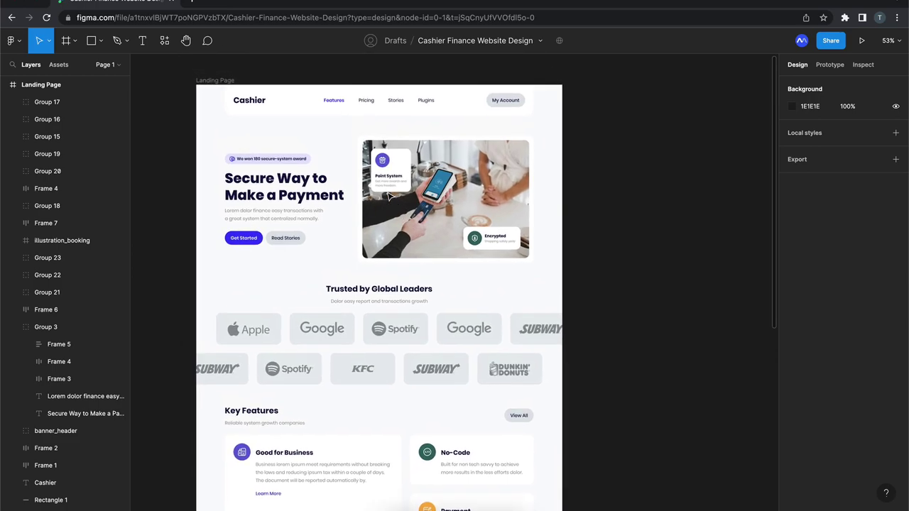
scroll(340, 132, up, 5)
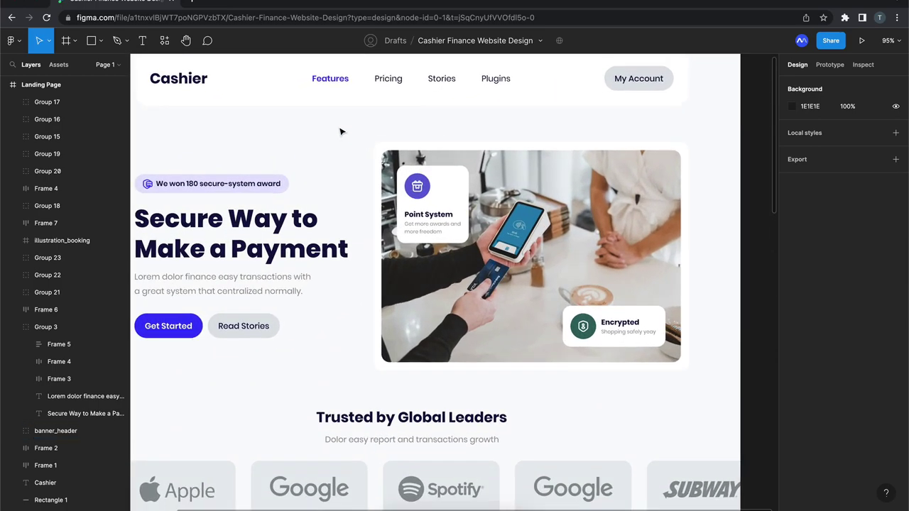
scroll(340, 132, left, 2)
scroll(341, 132, up, 1)
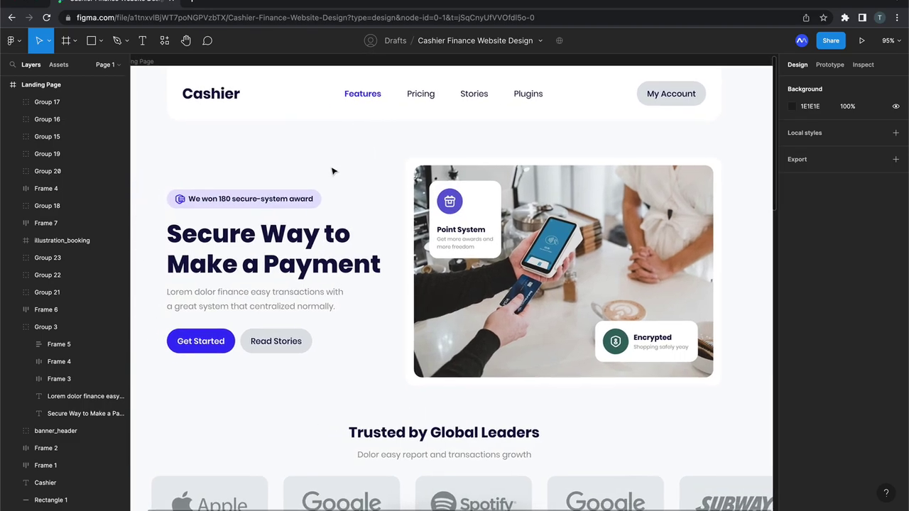
scroll(333, 170, down, 2)
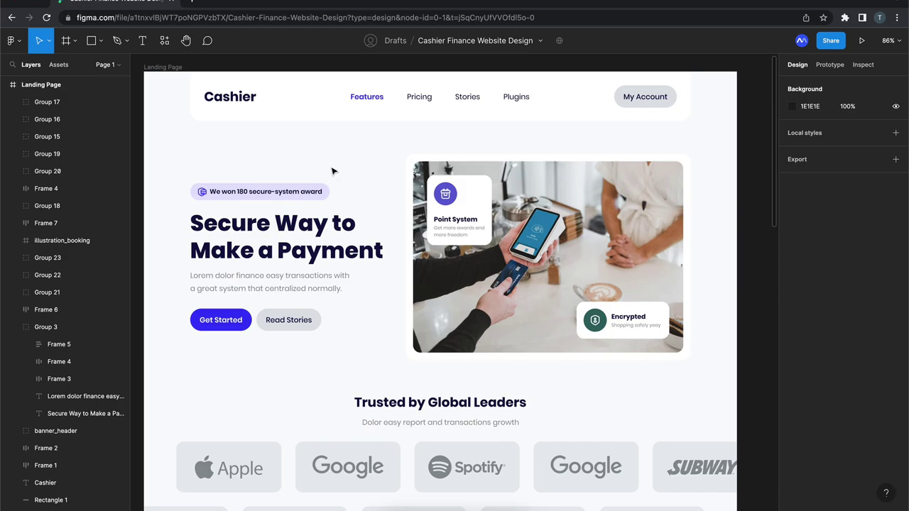
scroll(332, 171, left, 1)
scroll(332, 170, up, 1)
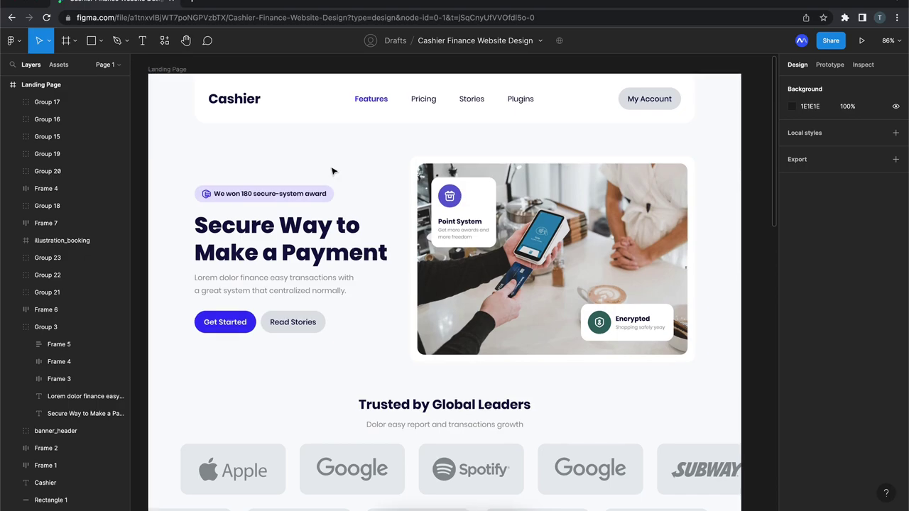
scroll(333, 170, down, 5)
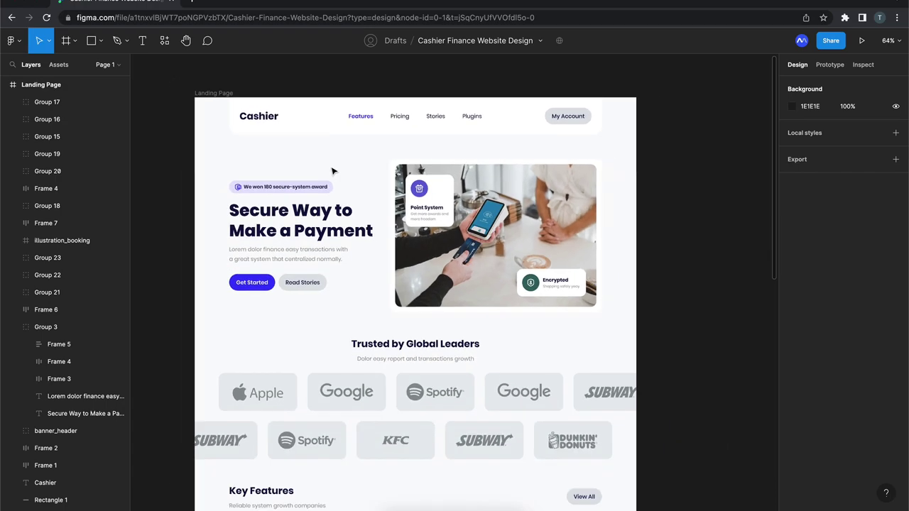
- Draw a new frame of about 663 × 664 on the empty canvas beside the Landing Page frame
scroll(332, 170, up, 5)
scroll(332, 170, right, 5)
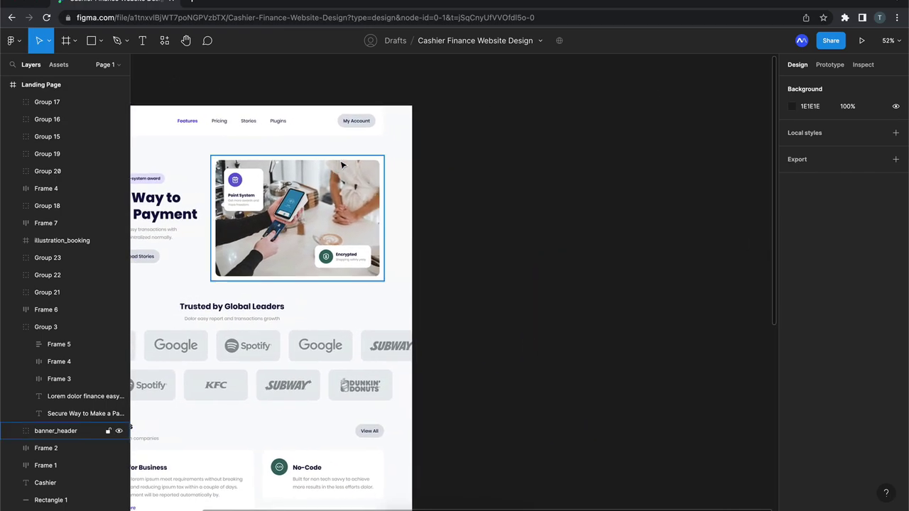
key(f)
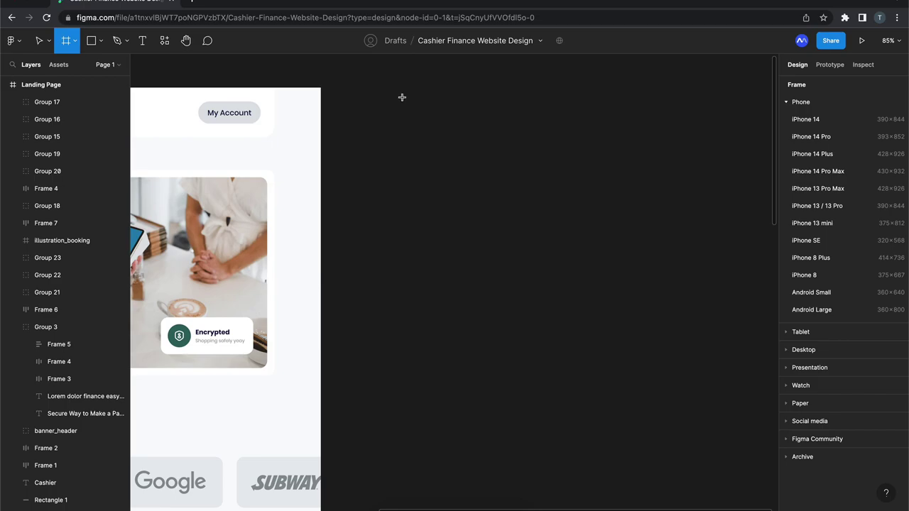
drag(387, 87, 694, 394)
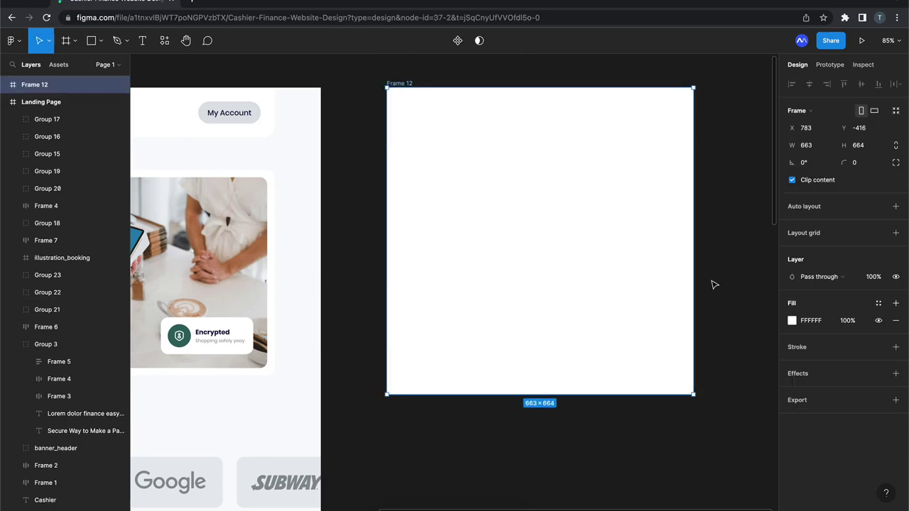
click(736, 188)
click(592, 176)
- Place a default 100 × 100 rectangle near the upper-left corner of the new empty frame
scroll(592, 176, left, 10)
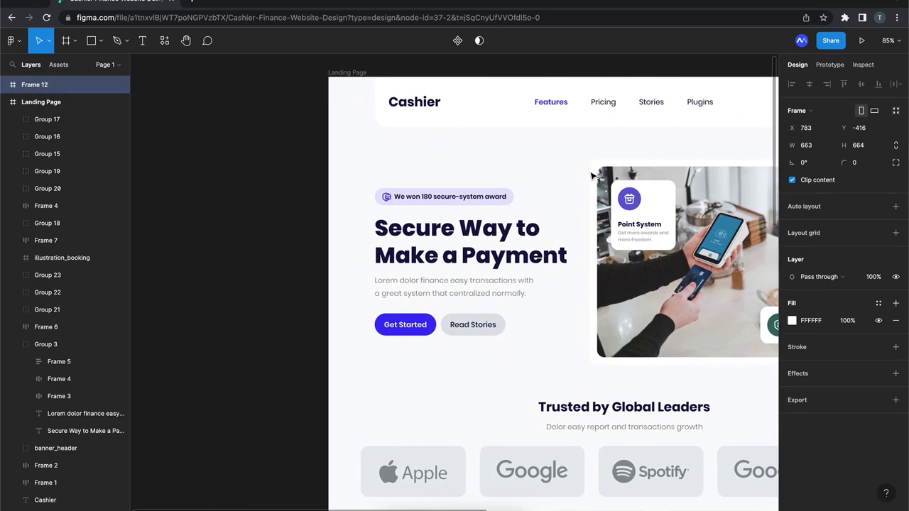
scroll(592, 176, right, 12)
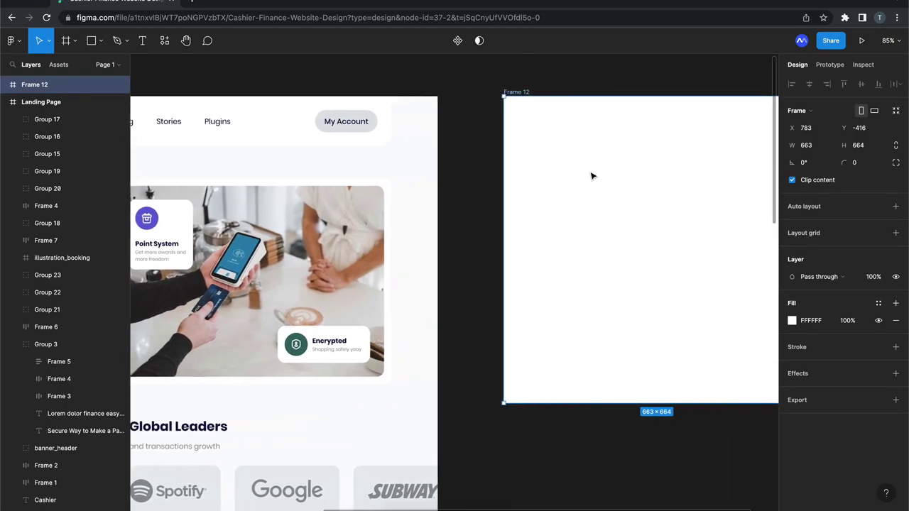
key(r)
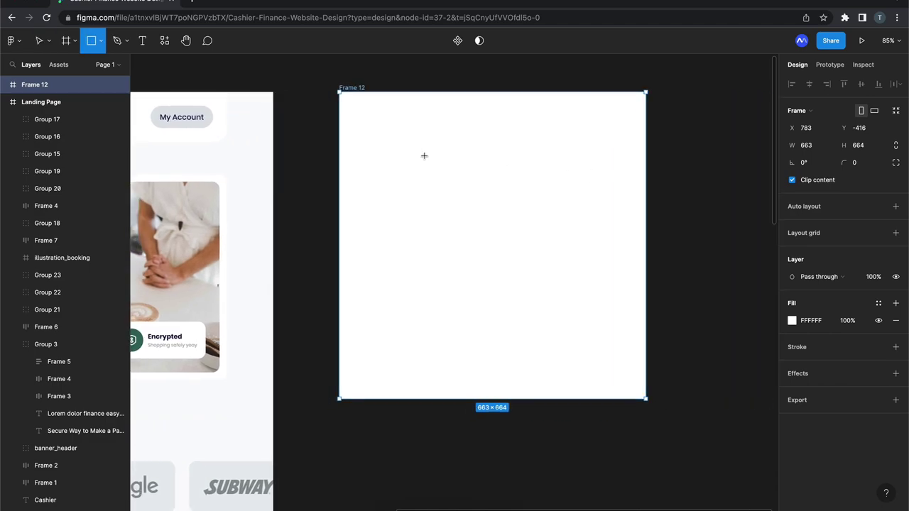
click(385, 148)
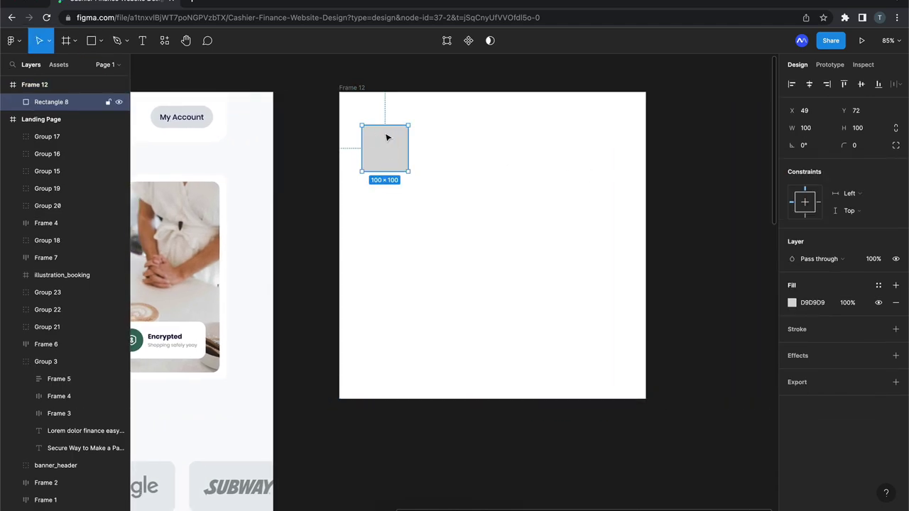
- Review the colors used across the landing page, from the hero buttons down to the Book a Demo form
scroll(388, 138, left, 2)
scroll(387, 137, left, 10)
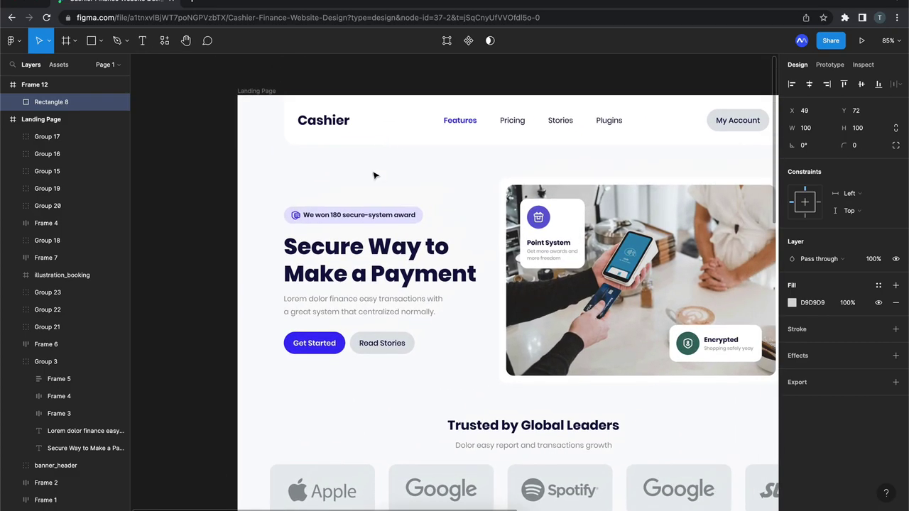
ctrl+scroll(346, 263, down, 5)
scroll(343, 267, down, 5)
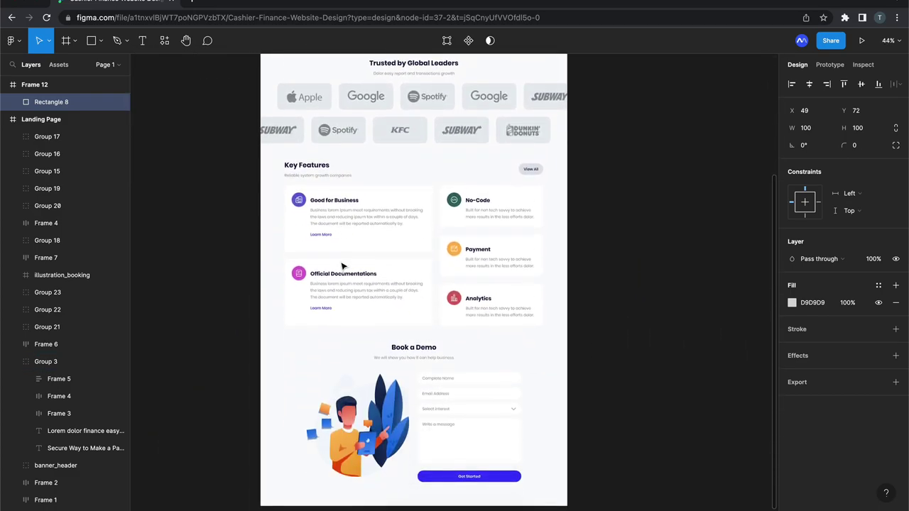
scroll(342, 267, up, 5)
ctrl+scroll(342, 267, up, 5)
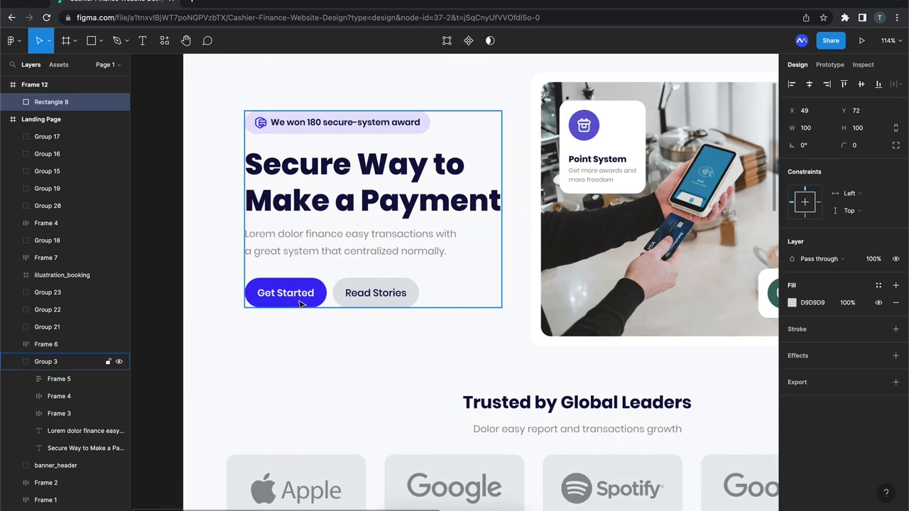
ctrl+scroll(342, 267, up, 5)
ctrl+scroll(339, 267, down, 10)
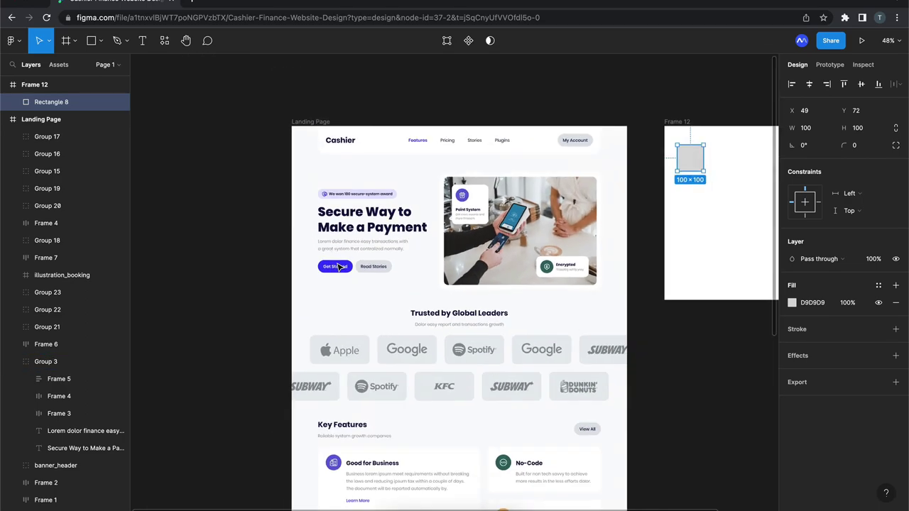
- Fill the rectangle in the new frame with the blue sampled from the landing page's Get Started button
ctrl+scroll(625, 227, up, 2)
ctrl+scroll(625, 221, up, 3)
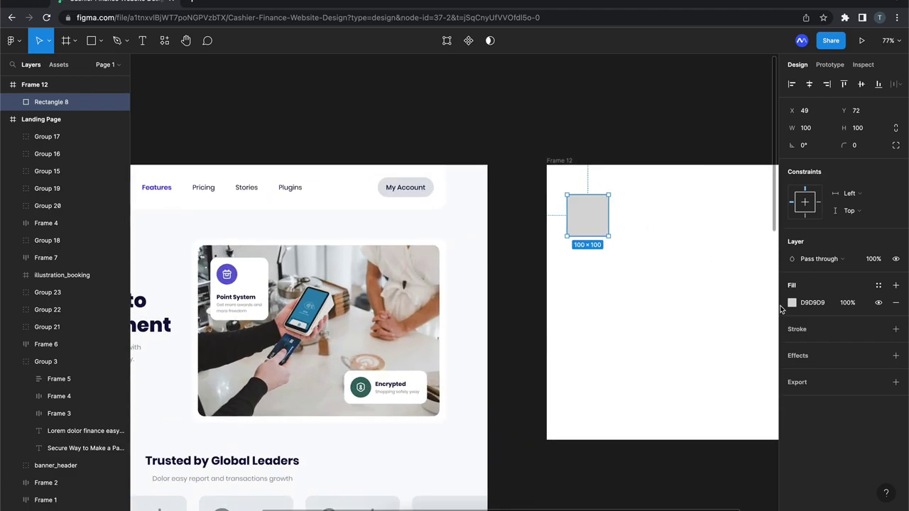
click(792, 303)
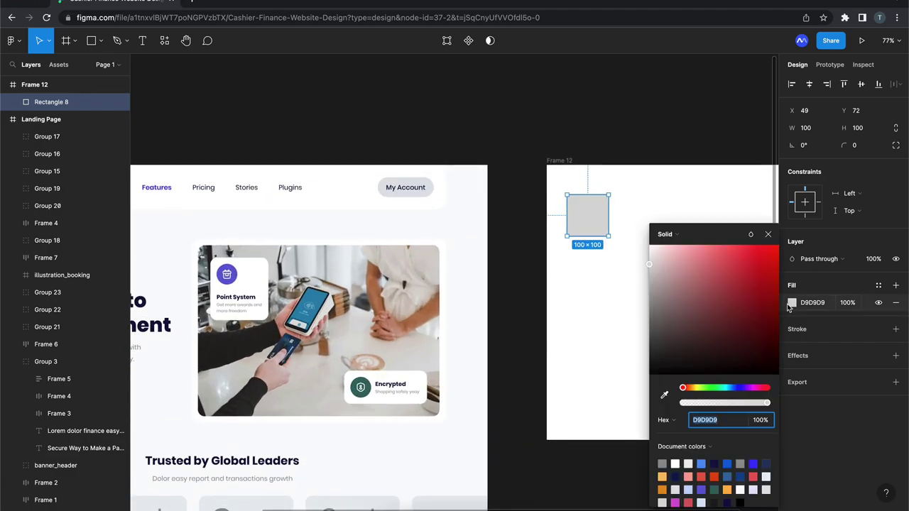
scroll(544, 436, left, 3)
ctrl+scroll(581, 454, up, 3)
ctrl+scroll(478, 299, up, 3)
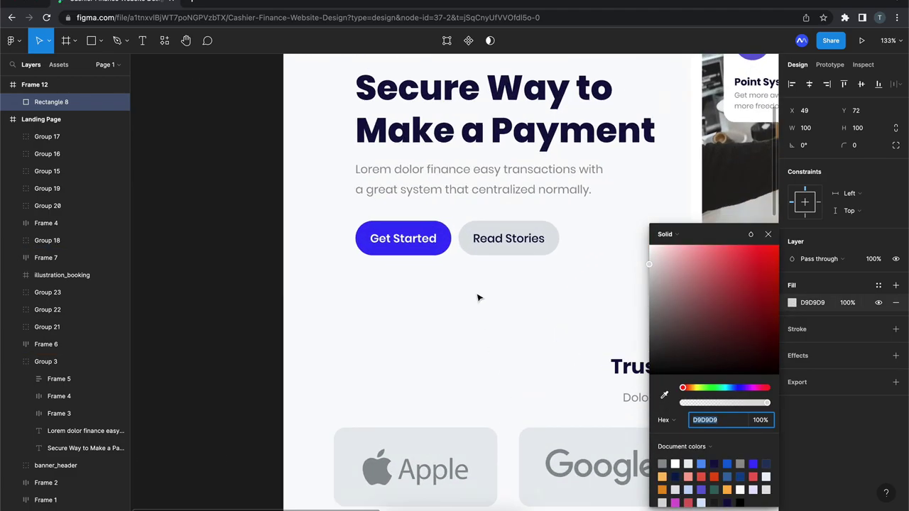
click(665, 395)
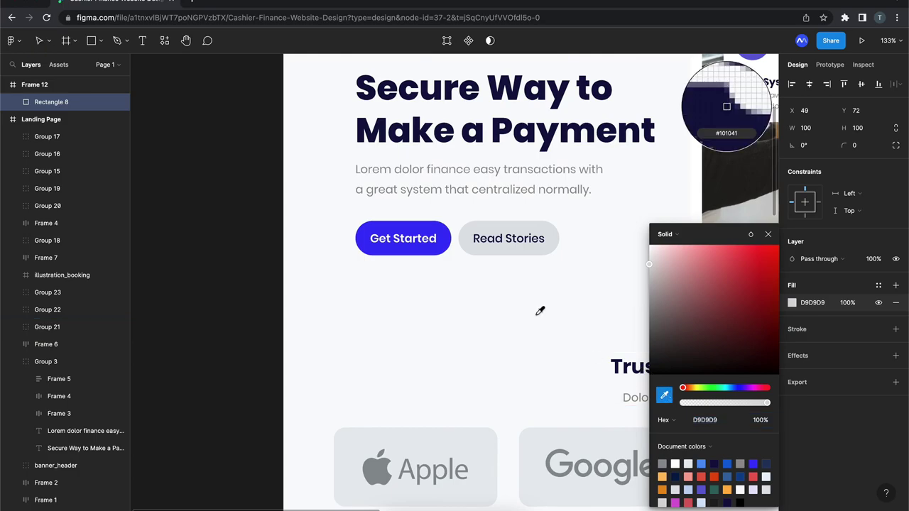
click(436, 224)
ctrl+scroll(435, 233, down, 5)
scroll(435, 233, right, 5)
scroll(454, 245, right, 3)
click(475, 259)
- Create a color style named "blue" from the rectangle's fill
ctrl+scroll(467, 211, up, 5)
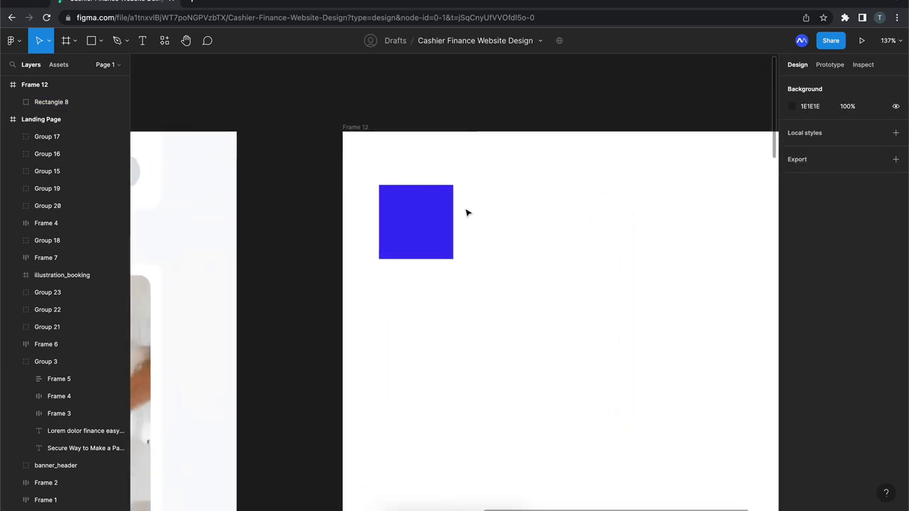
click(445, 219)
scroll(446, 220, right, 1)
scroll(445, 220, down, 1)
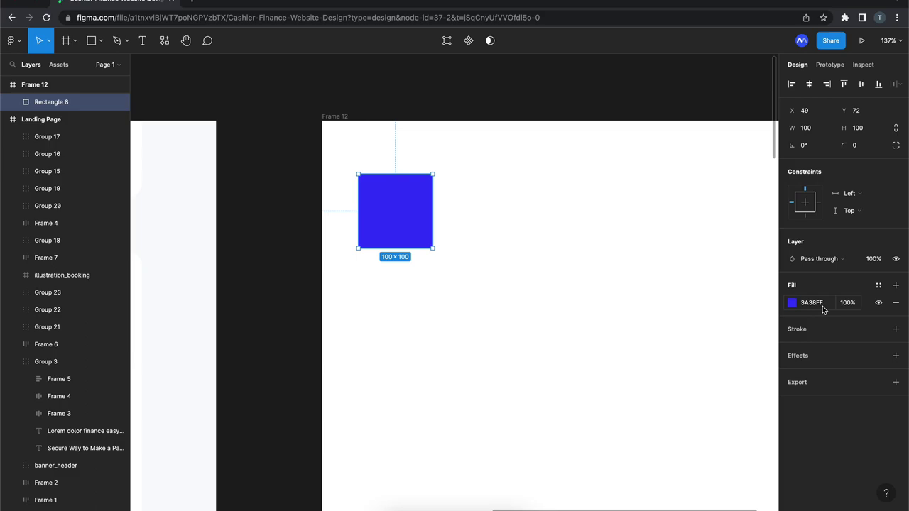
click(879, 286)
click(883, 291)
click(879, 288)
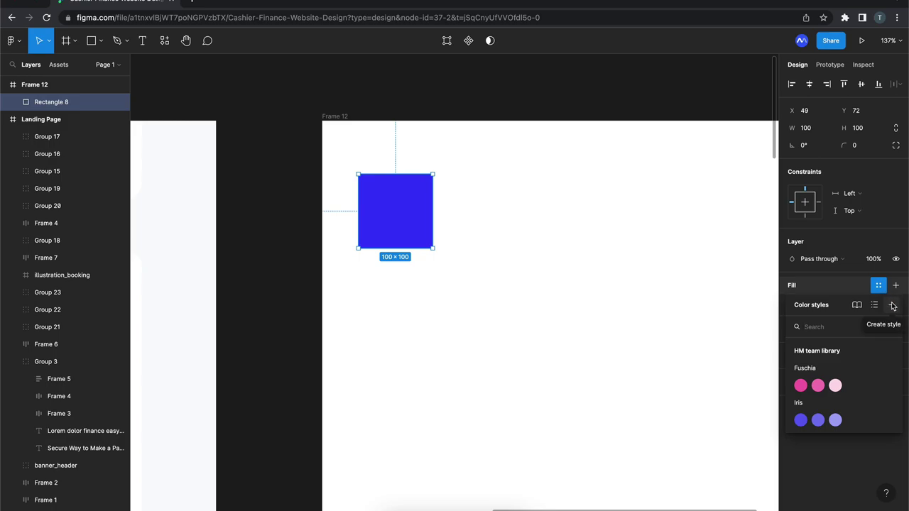
click(893, 305)
text(blue)
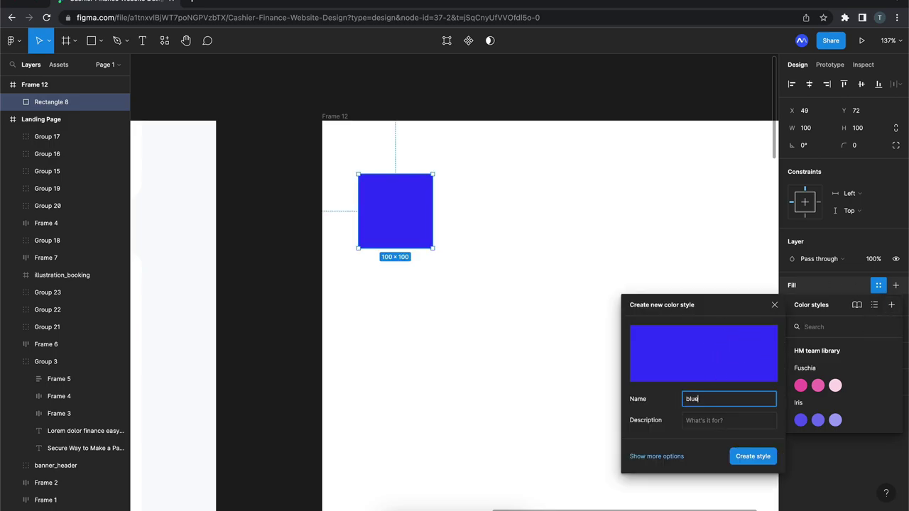
click(753, 457)
click(652, 317)
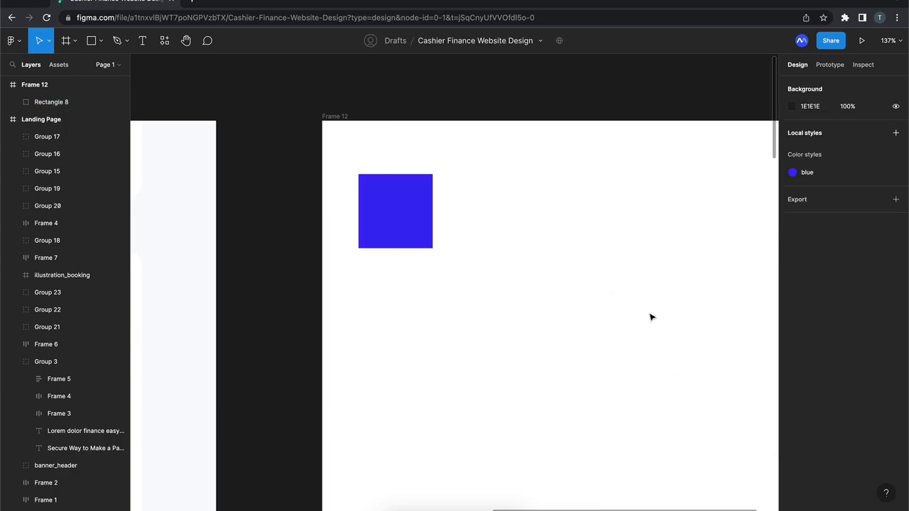
- Check which color style is applied to the rectangle, and clear the selection to show the local styles
scroll(539, 79, down, 5)
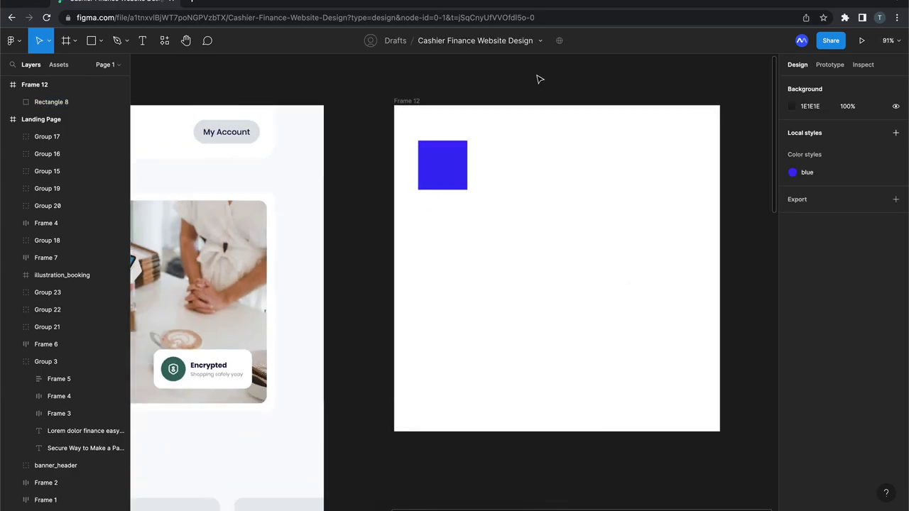
scroll(514, 101, right, 2)
scroll(515, 102, up, 4)
scroll(515, 102, right, 2)
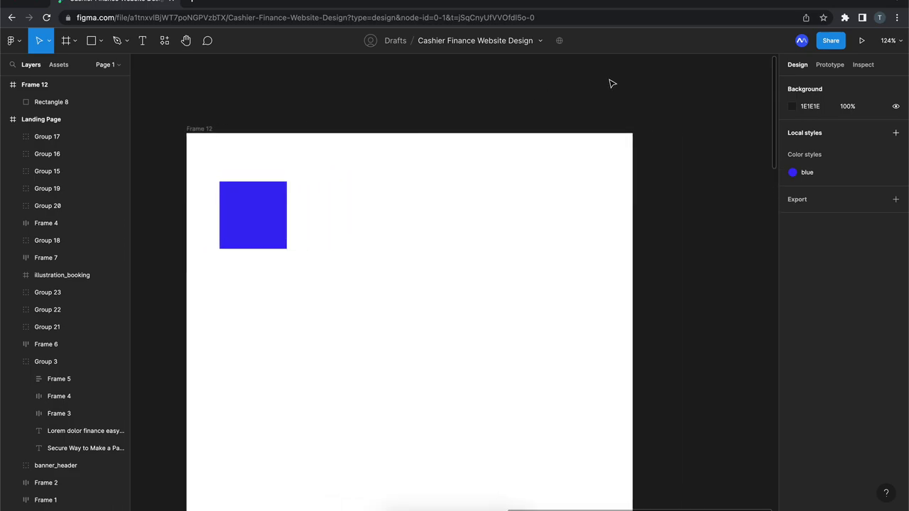
scroll(614, 84, down, 3)
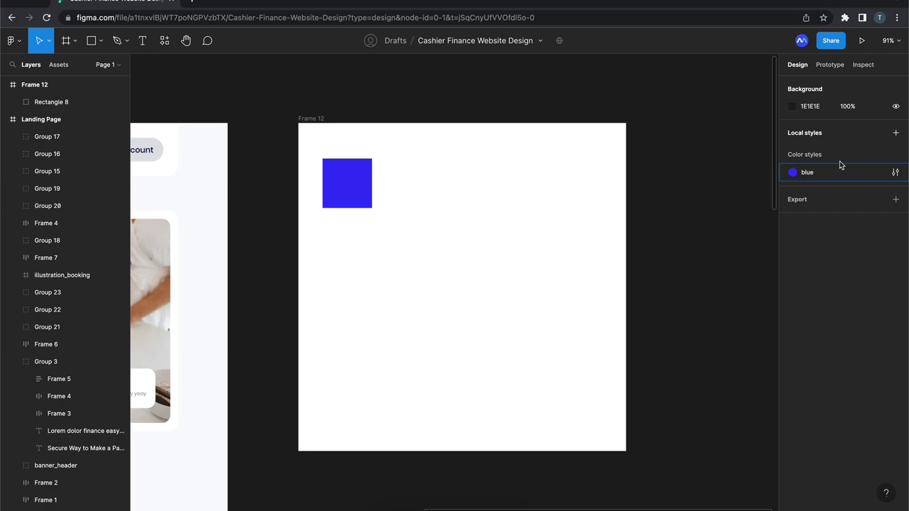
click(352, 189)
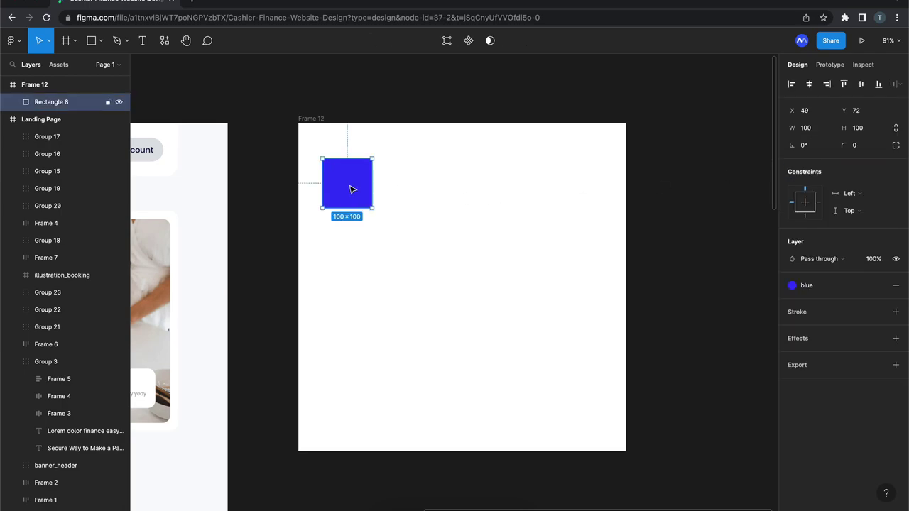
click(701, 181)
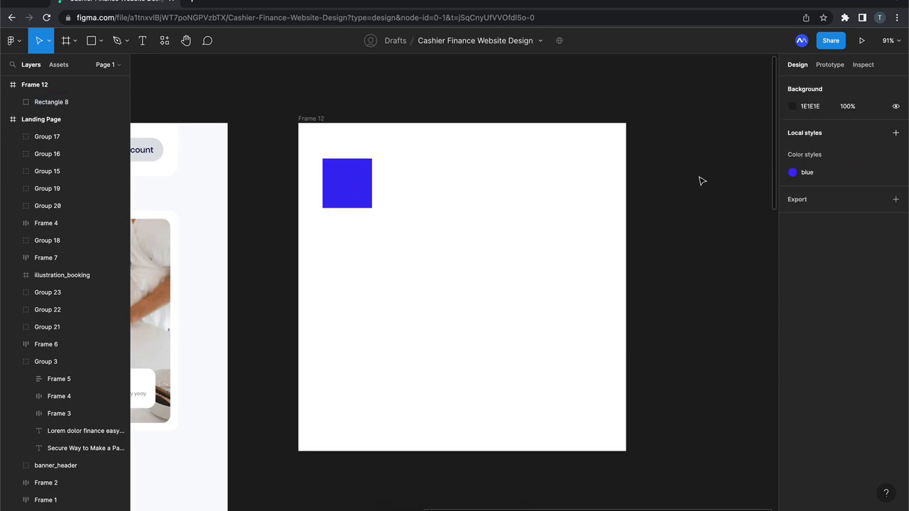
- Inspect the name and color properties of the blue local color style
click(897, 173)
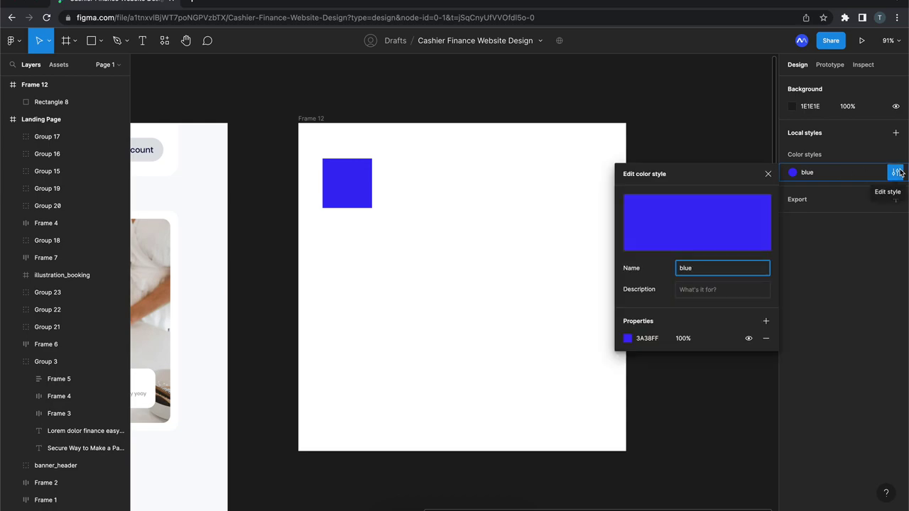
click(897, 173)
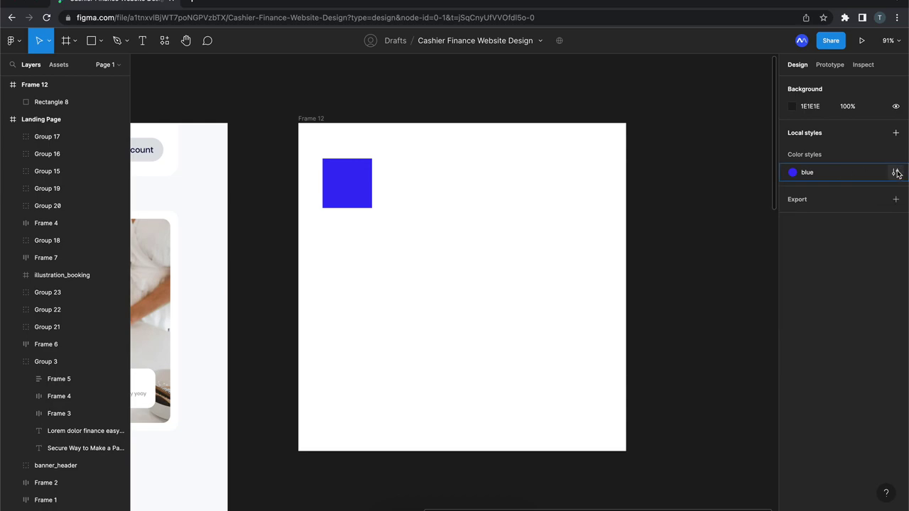
click(896, 173)
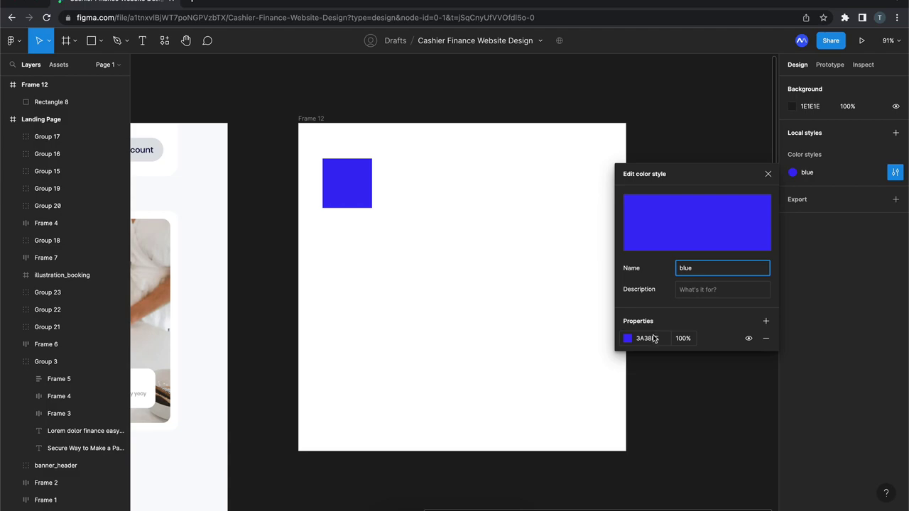
click(658, 376)
- Round the corners of the blue square in the new frame to a radius of 26
scroll(350, 235, up, 5)
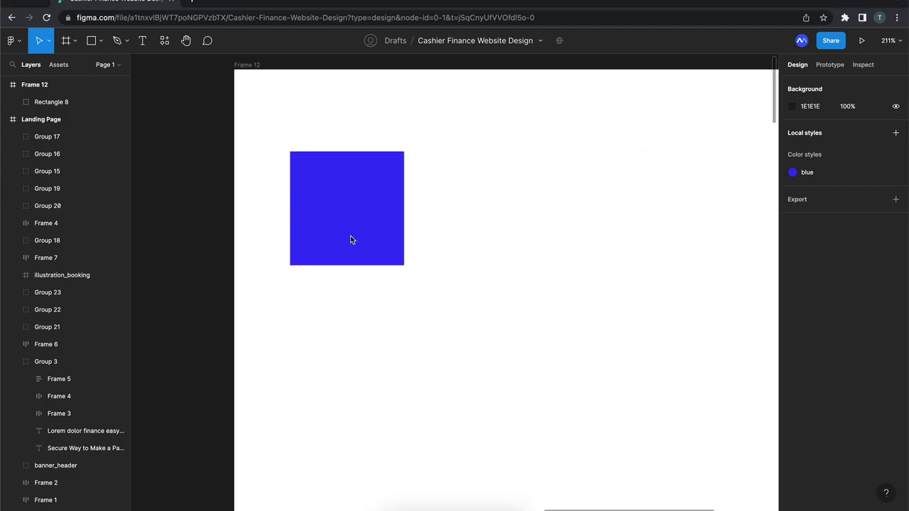
click(377, 192)
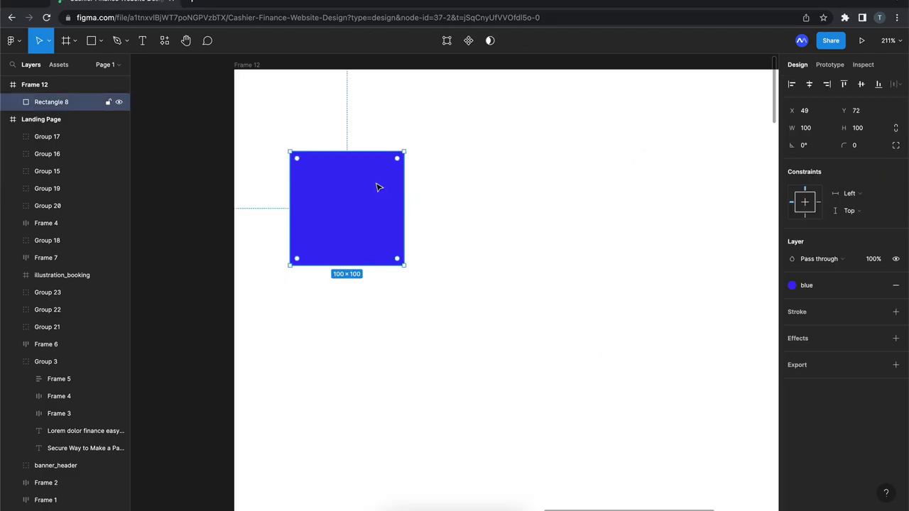
drag(842, 145, 216, 138)
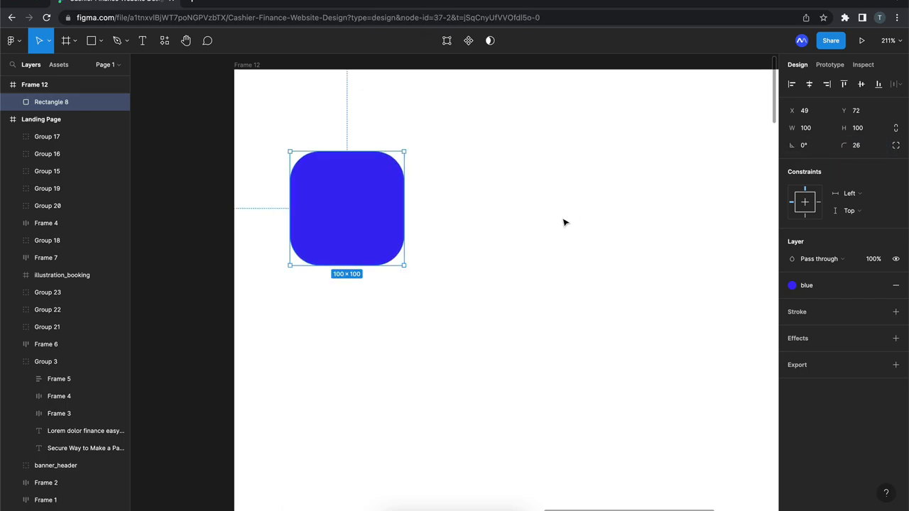
- Add a text layer reading "asd" on top of the blue rounded square
scroll(564, 223, left, 2)
scroll(564, 224, left, 2)
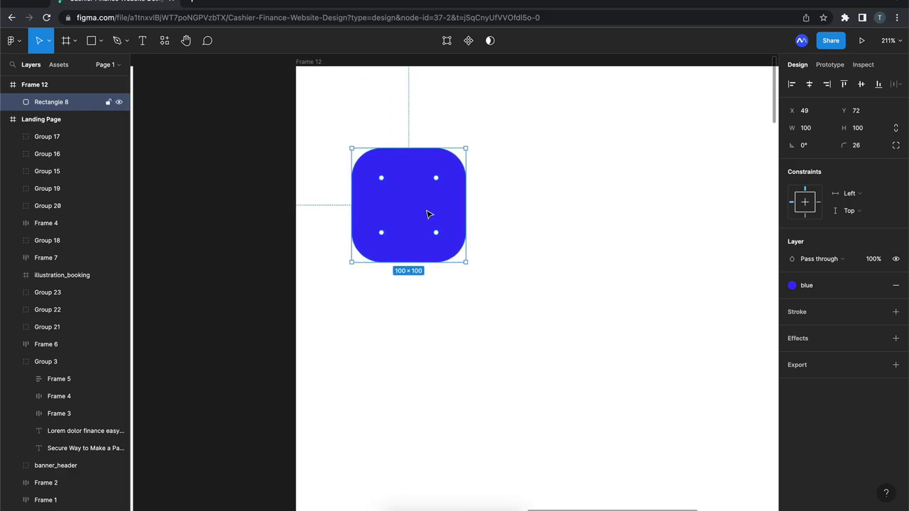
scroll(428, 215, up, 1)
key(t)
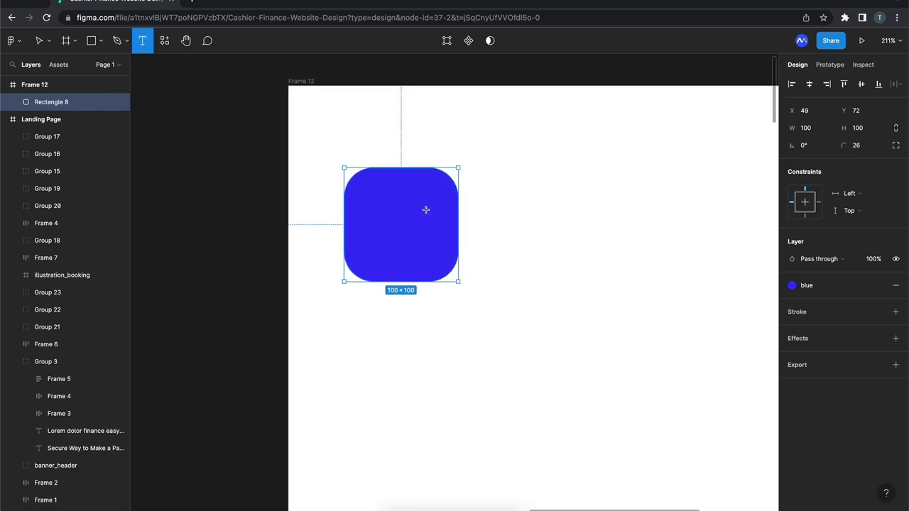
click(373, 226)
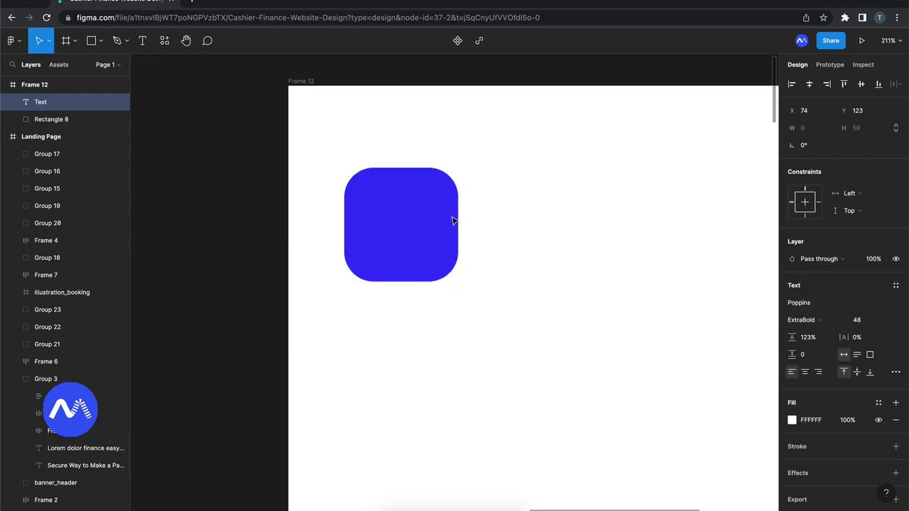
text(asd)
- Copy the hex code 3A38FF from the blue color style's properties
click(412, 195)
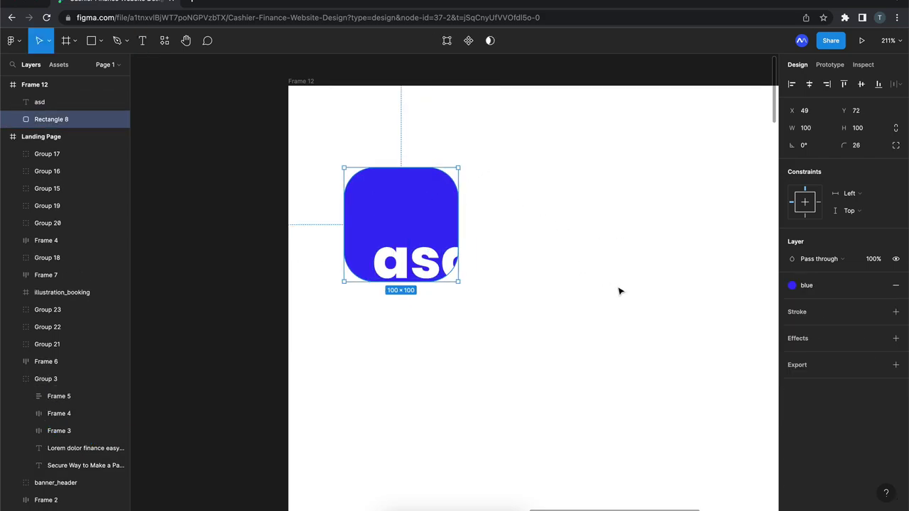
click(811, 287)
key(Escape)
click(655, 76)
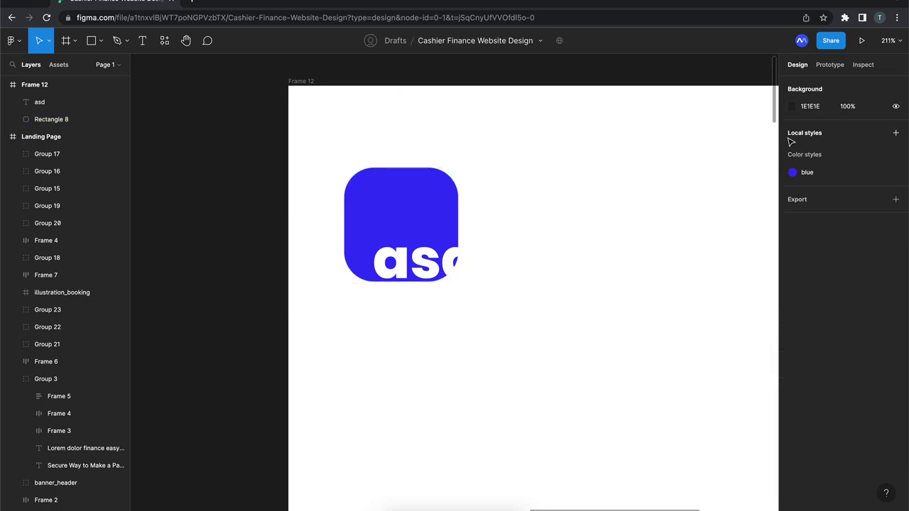
click(896, 173)
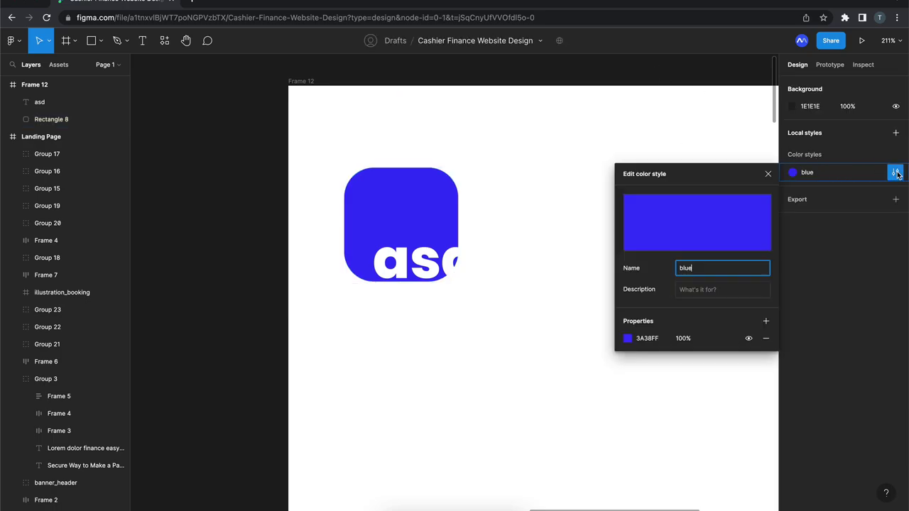
click(647, 339)
key(ctrl+c)
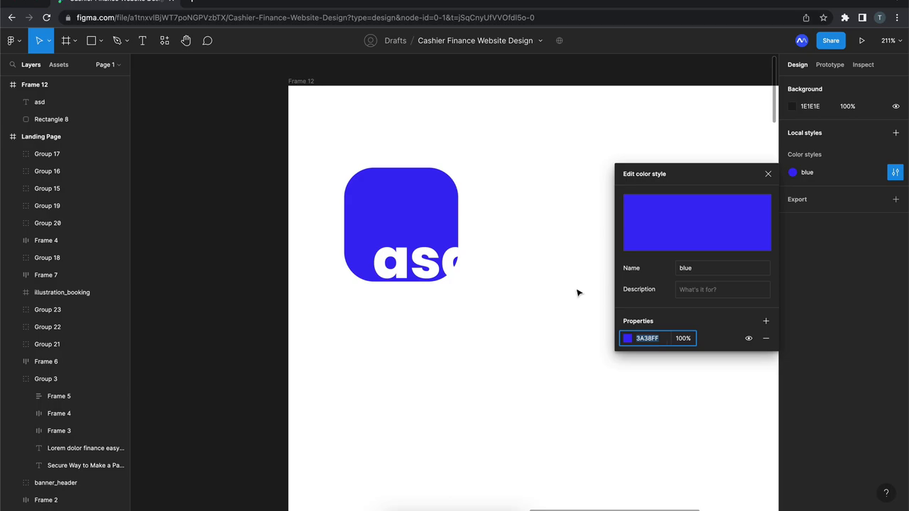
- Replace the "asd" text on the blue square with the copied hex code 3A38FF
click(608, 314)
click(426, 260)
key(Return)
key(ctrl+v)
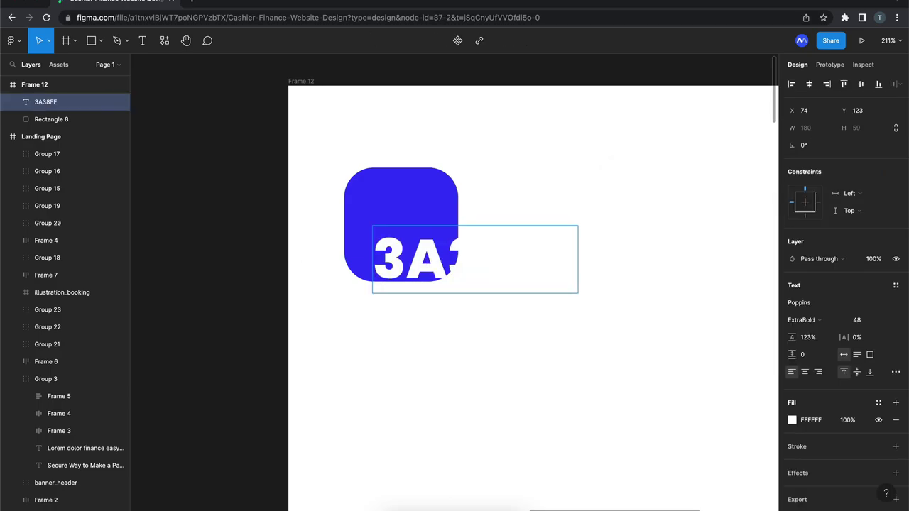
key(Escape)
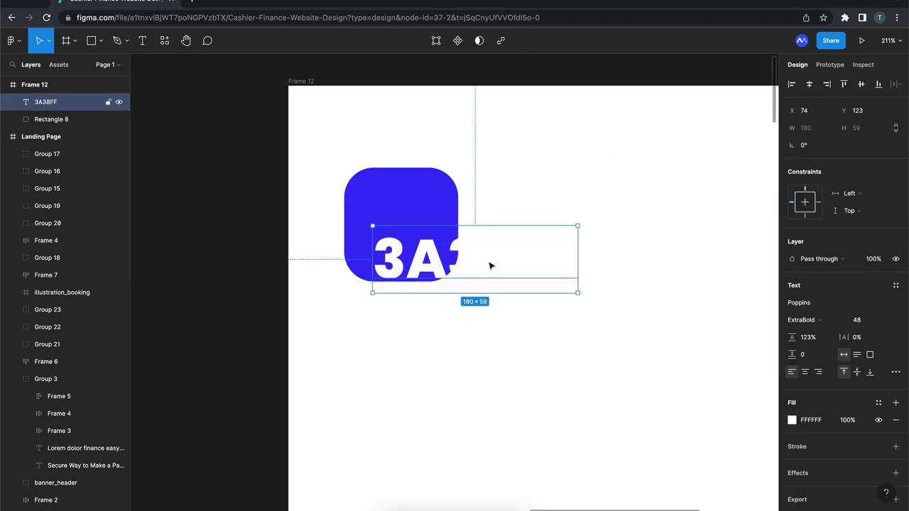
- Set the hex label to font size 20 with centered alignment and position it in the middle of the blue square
click(867, 322)
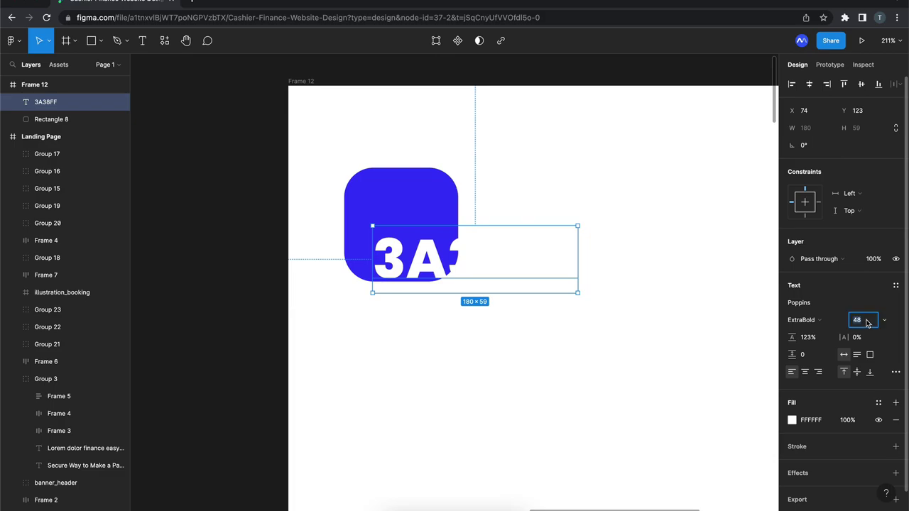
key(Return)
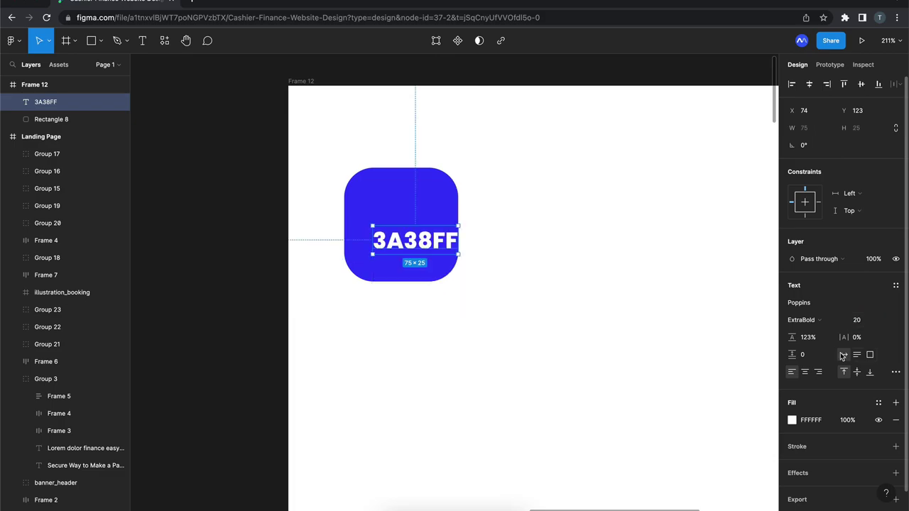
click(805, 371)
drag(418, 240, 403, 226)
click(482, 206)
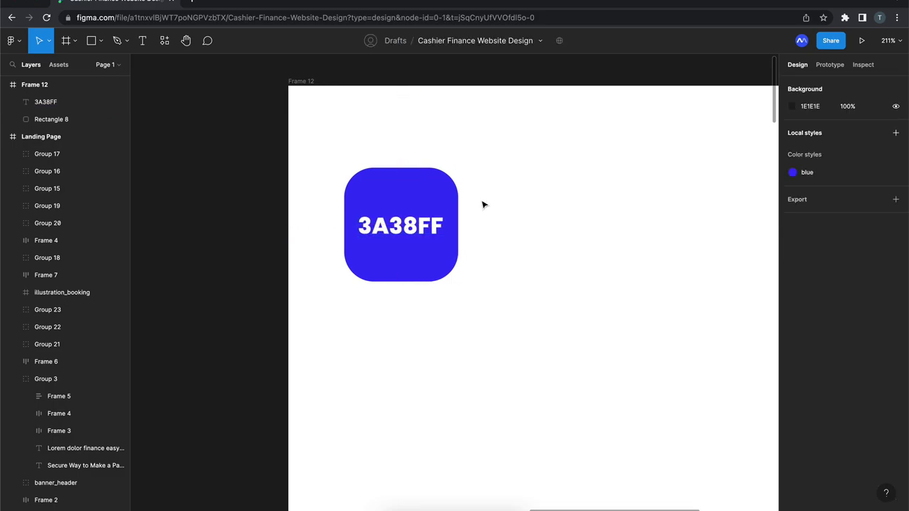
- Move the blue square and its hex label together to X 57, Y 56 and group them
drag(498, 138, 337, 339)
click(509, 186)
drag(515, 116, 327, 311)
drag(410, 256, 442, 242)
key(ctrl+g)
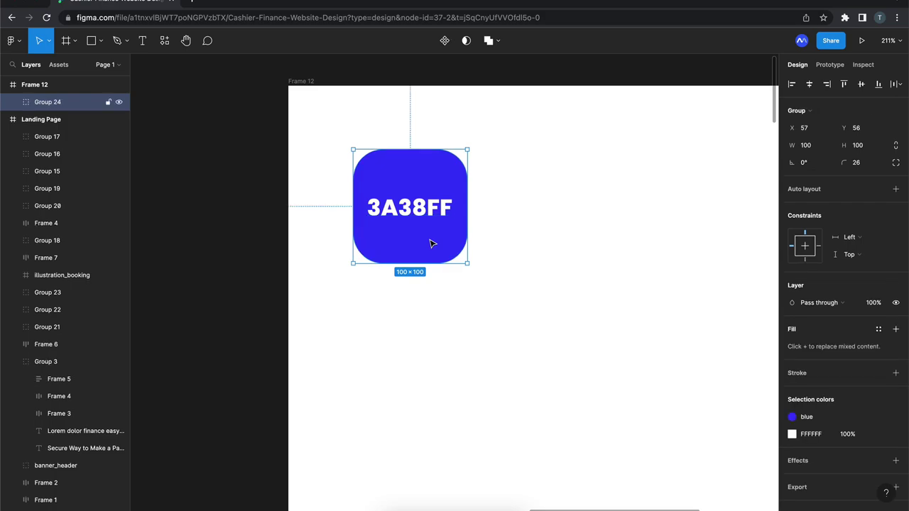
- Duplicate the swatch group three times to form an evenly spaced horizontal row of four
scroll(430, 243, down, 5)
key(ctrl+d)
drag(324, 183, 400, 182)
key(ctrl+d)
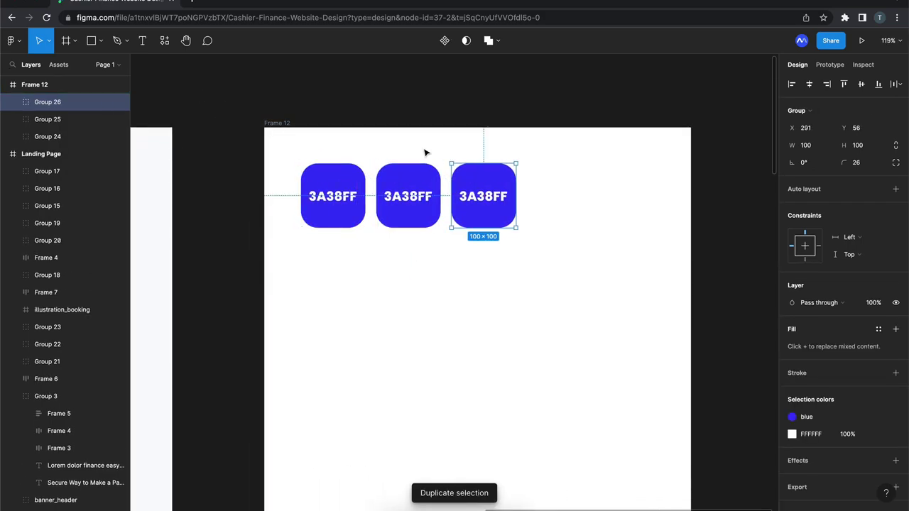
key(ctrl+d)
click(426, 312)
- Copy the fill hex code 101041 of the Cashier logo text in the landing page header
scroll(426, 313, left, 10)
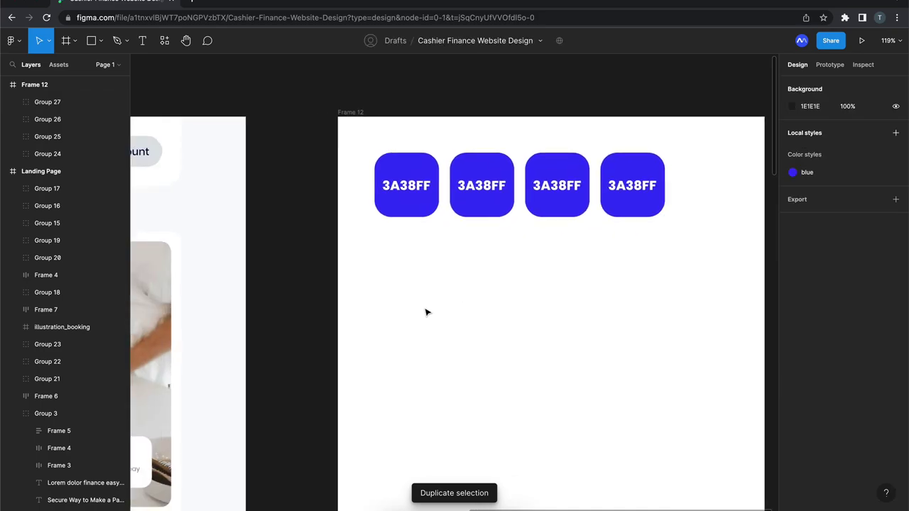
scroll(426, 313, down, 5)
scroll(426, 312, left, 3)
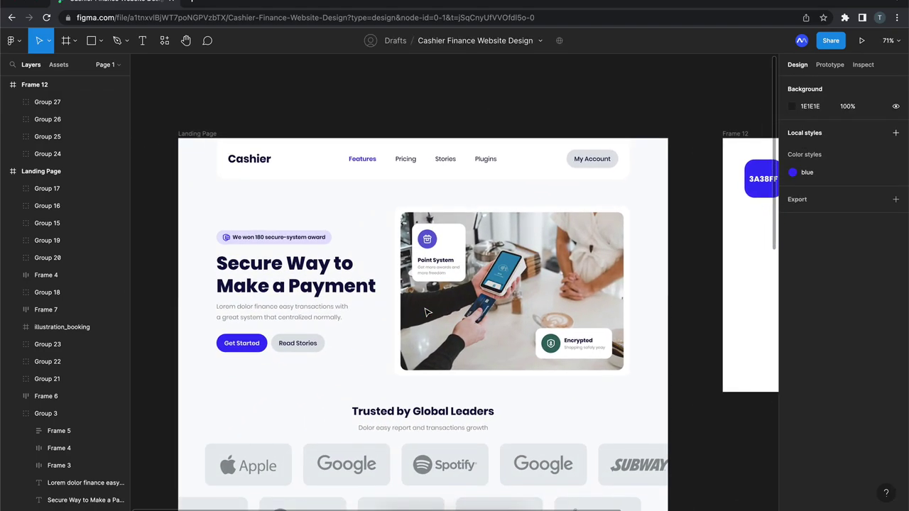
scroll(427, 313, right, 7)
scroll(524, 219, left, 7)
scroll(524, 218, left, 3)
scroll(351, 266, down, 2)
scroll(351, 267, up, 5)
scroll(352, 267, up, 3)
scroll(317, 220, up, 5)
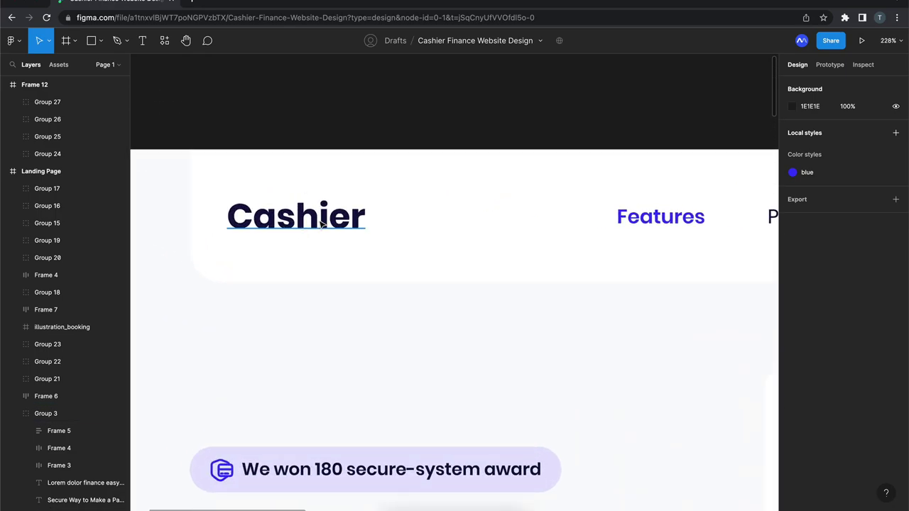
click(306, 233)
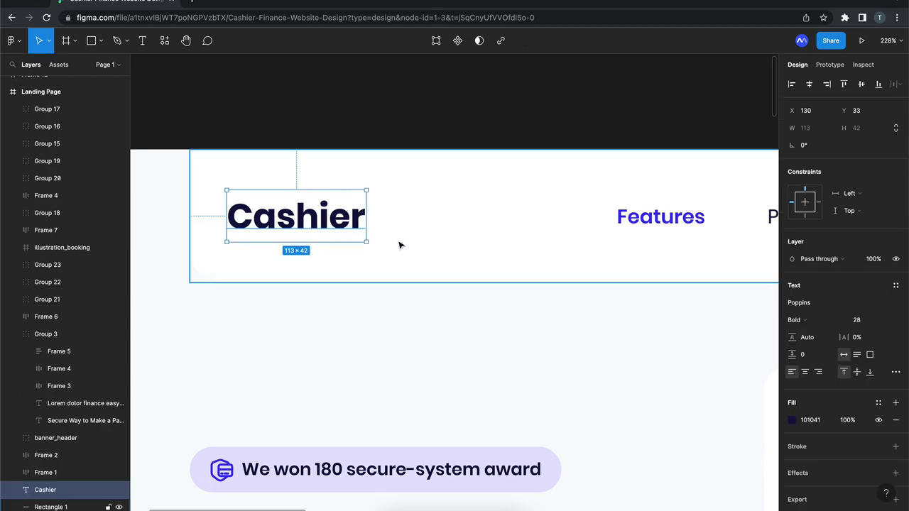
scroll(262, 236, up, 5)
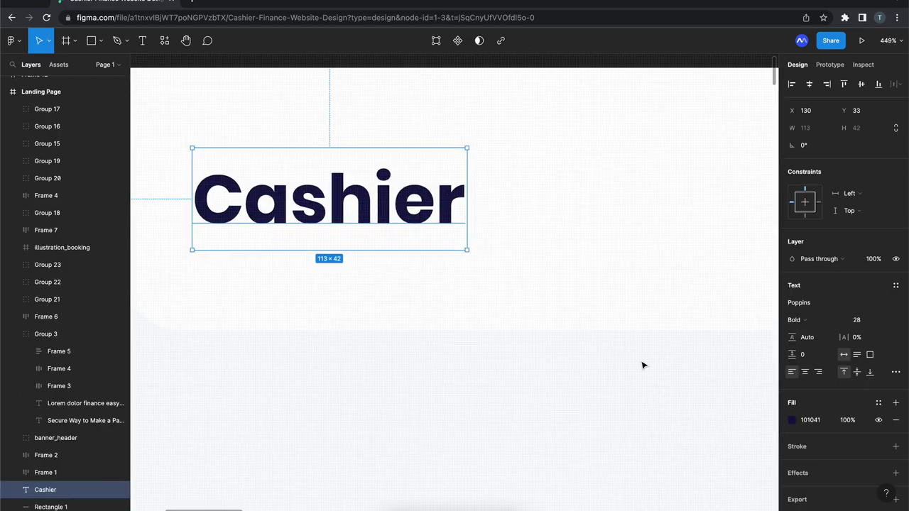
click(793, 420)
click(793, 420)
click(809, 422)
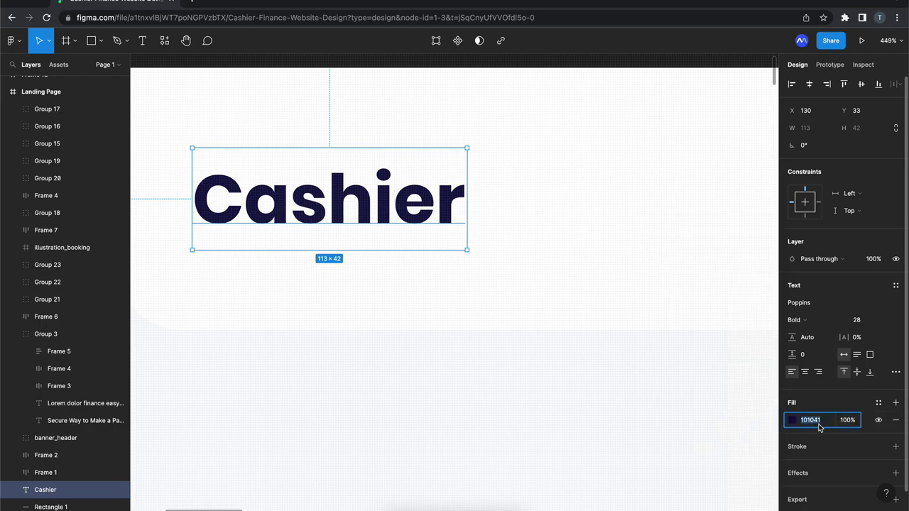
- Replace the second swatch's label with the hex code 101041
scroll(635, 426, down, 10)
scroll(635, 426, right, 10)
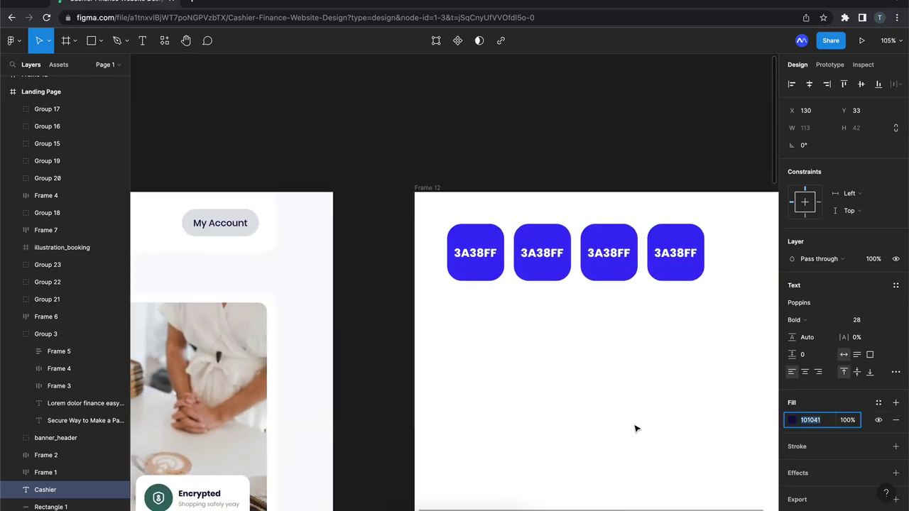
scroll(573, 264, up, 5)
double_click(529, 245)
double_click(529, 245)
key(ctrl+v)
key(Escape)
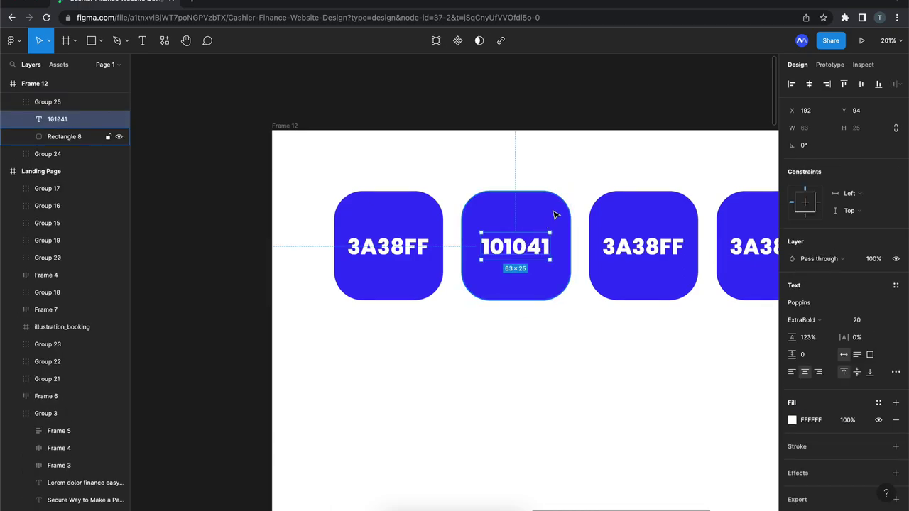
- Detach the blue style from the second swatch's rectangle and set its fill to 101041
click(554, 215)
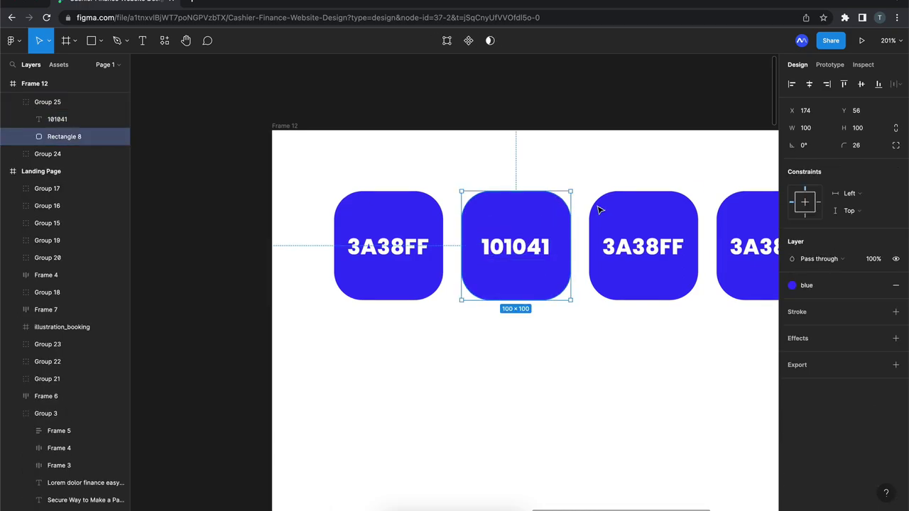
click(794, 290)
click(793, 291)
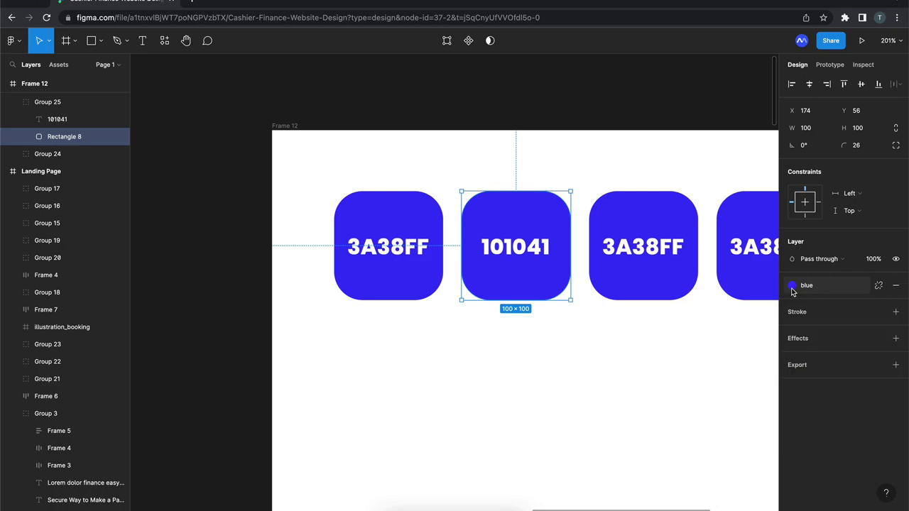
click(801, 292)
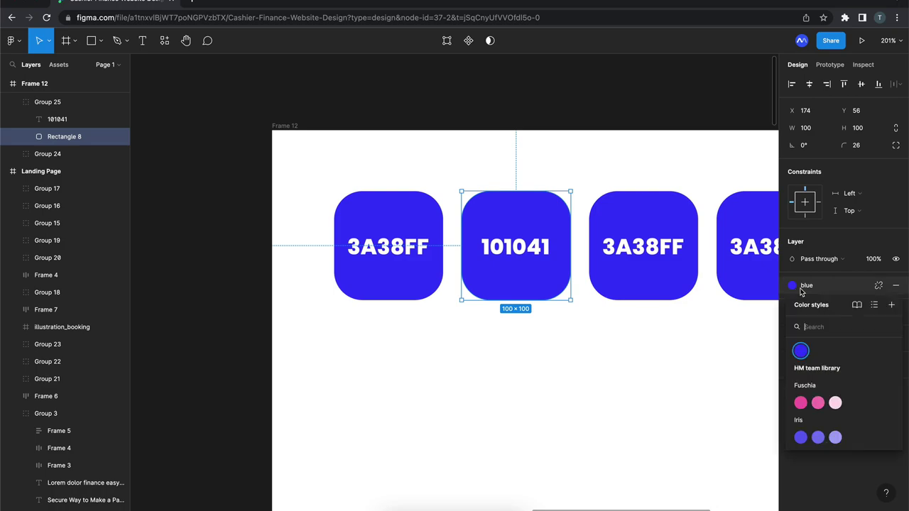
click(799, 290)
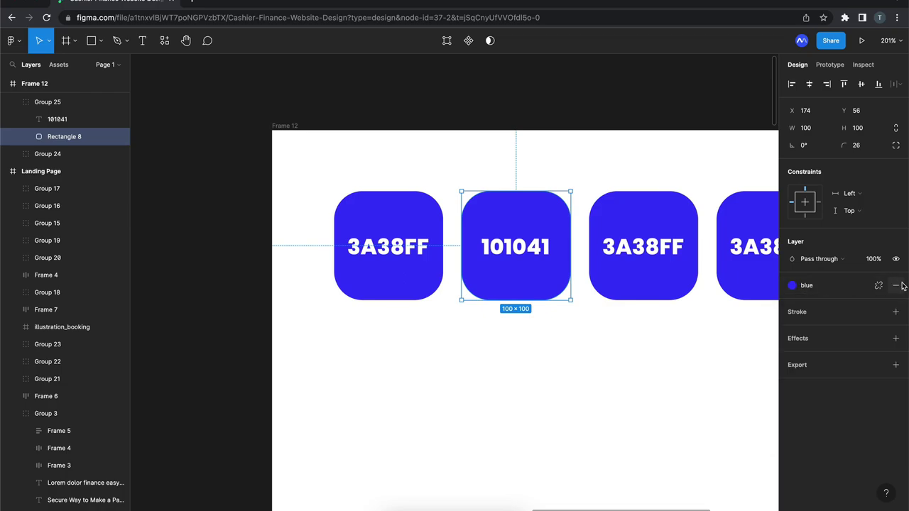
click(880, 287)
click(814, 303)
text(101041)
key(Return)
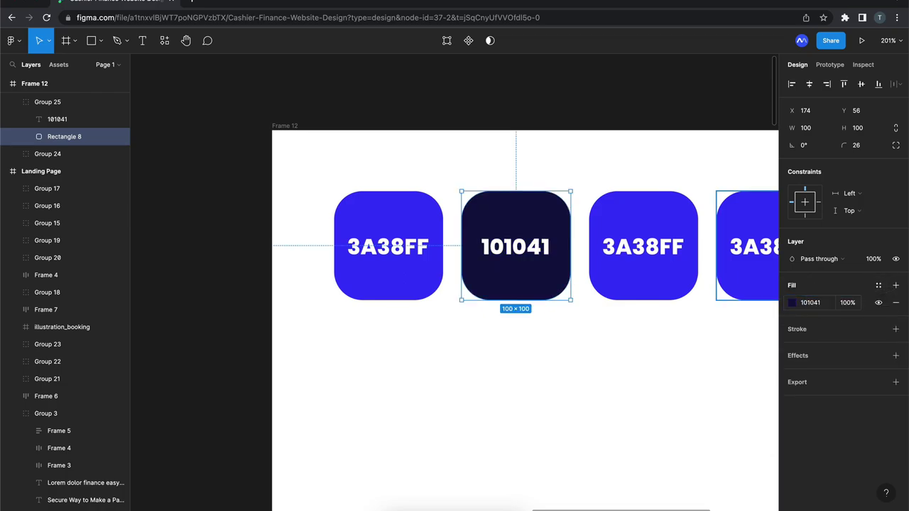
- Save the second swatch's 101041 fill as a new color style named navy
click(879, 285)
click(892, 305)
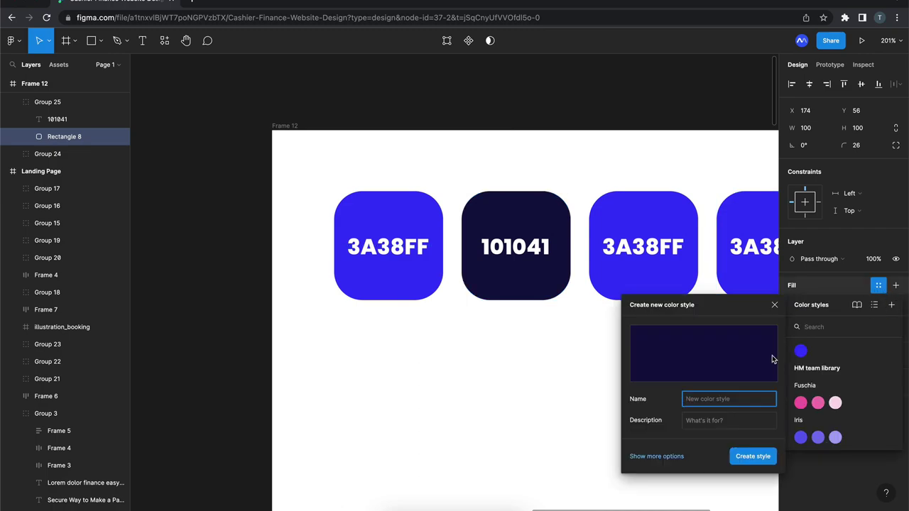
text(navy)
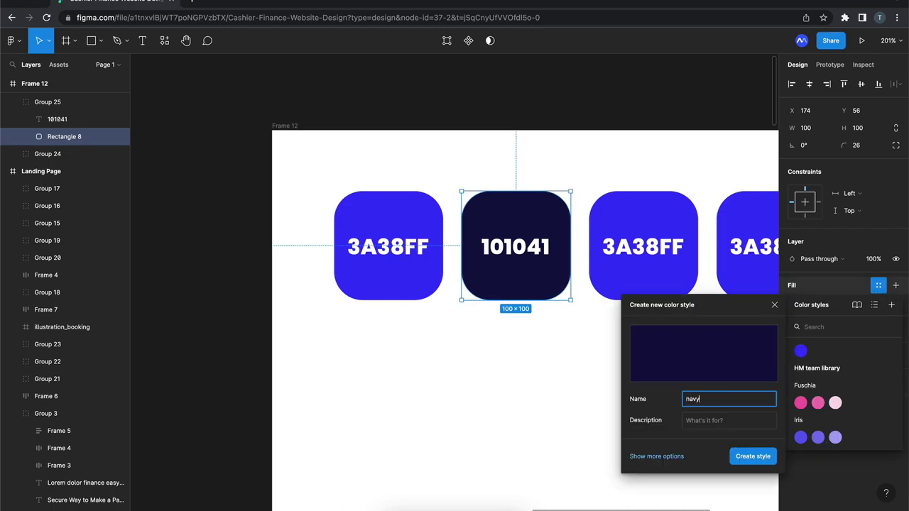
key(Return)
click(607, 375)
- Examine the two rows of labeled swatches in the new frame beside the landing page
scroll(607, 376, down, 5)
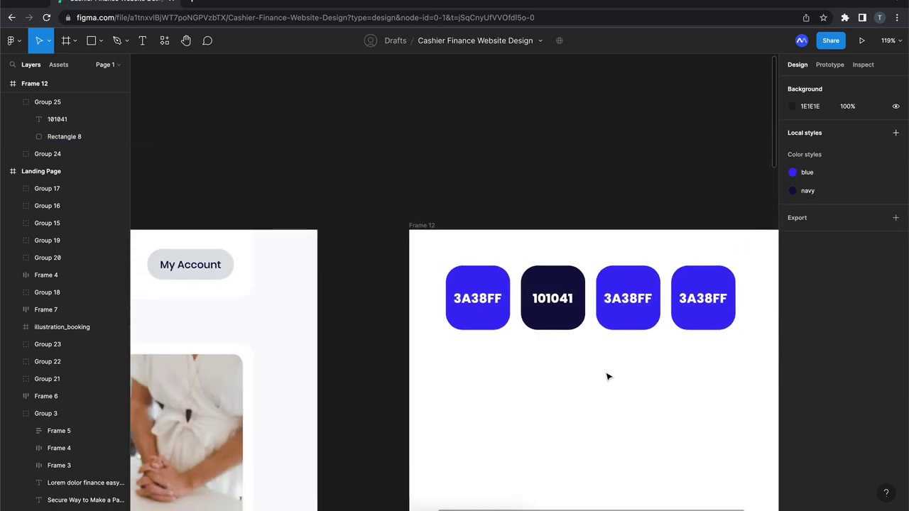
scroll(607, 375, down, 3)
scroll(606, 376, left, 6)
scroll(608, 377, right, 10)
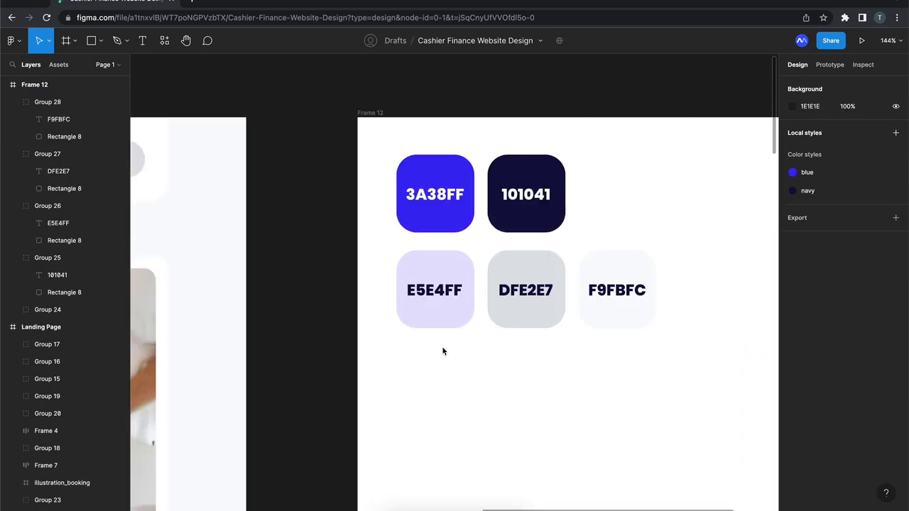
scroll(442, 351, left, 3)
ctrl+scroll(442, 351, down, 3)
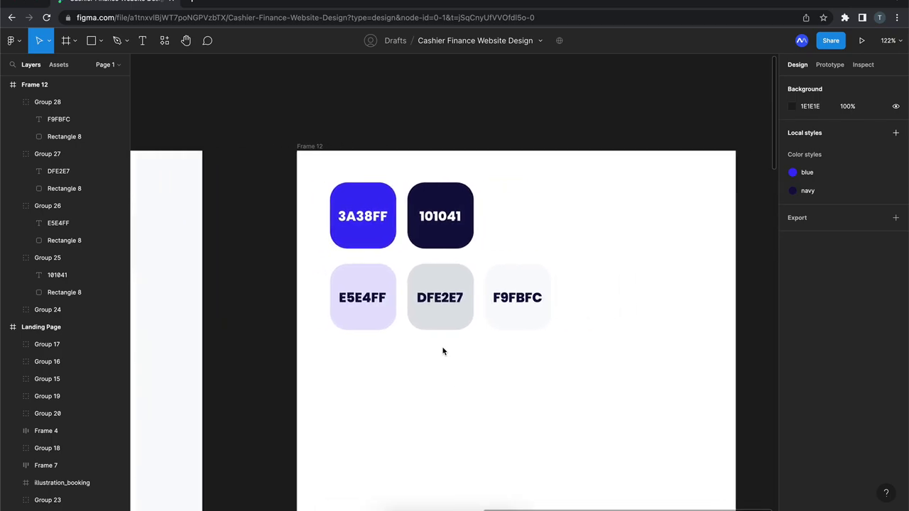
scroll(443, 350, down, 1)
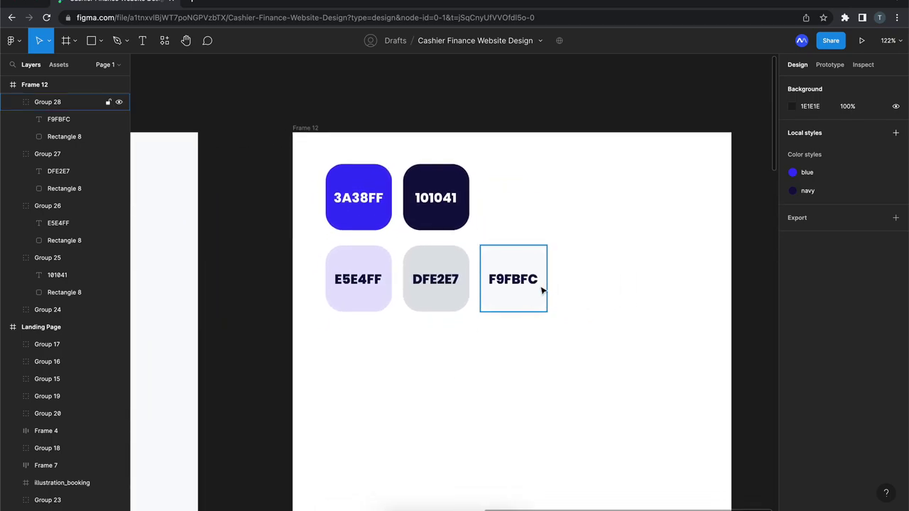
- Review the landing page from the hero to the Key Features section against the colors in the swatch frame
ctrl+scroll(542, 290, down, 4)
scroll(542, 290, left, 10)
scroll(541, 289, down, 8)
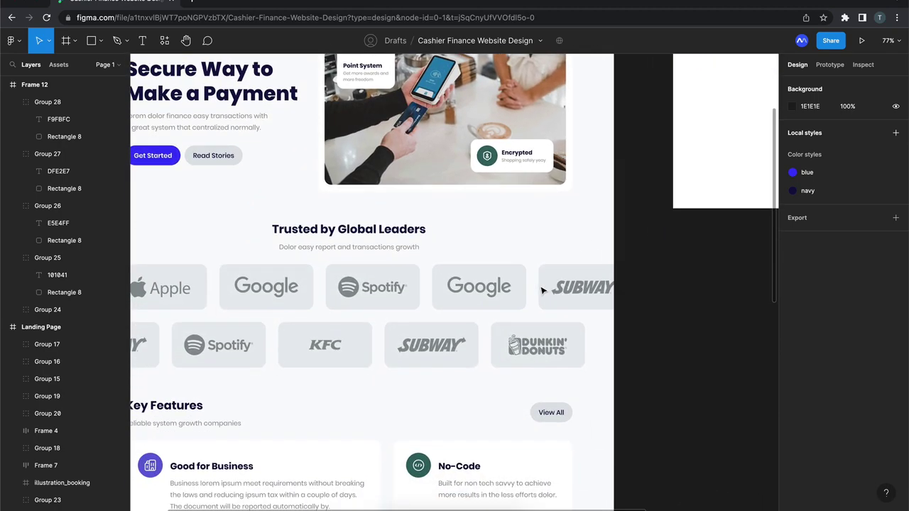
scroll(542, 290, down, 5)
scroll(542, 290, up, 10)
scroll(542, 290, right, 4)
scroll(542, 290, up, 3)
scroll(542, 290, right, 3)
ctrl+scroll(542, 290, up, 5)
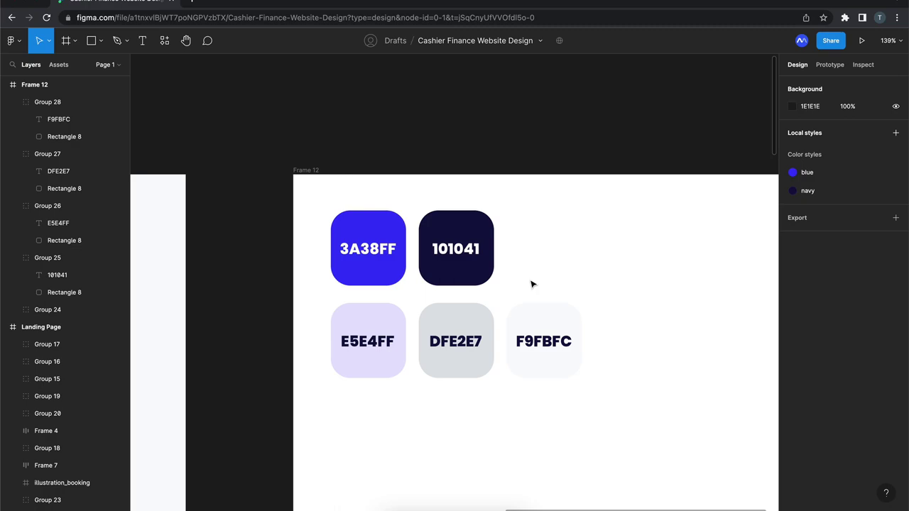
- Inspect the colors used in the landing page's Trusted by Global Leaders heading group
ctrl+scroll(531, 284, down, 3)
scroll(531, 284, left, 8)
scroll(532, 284, down, 2)
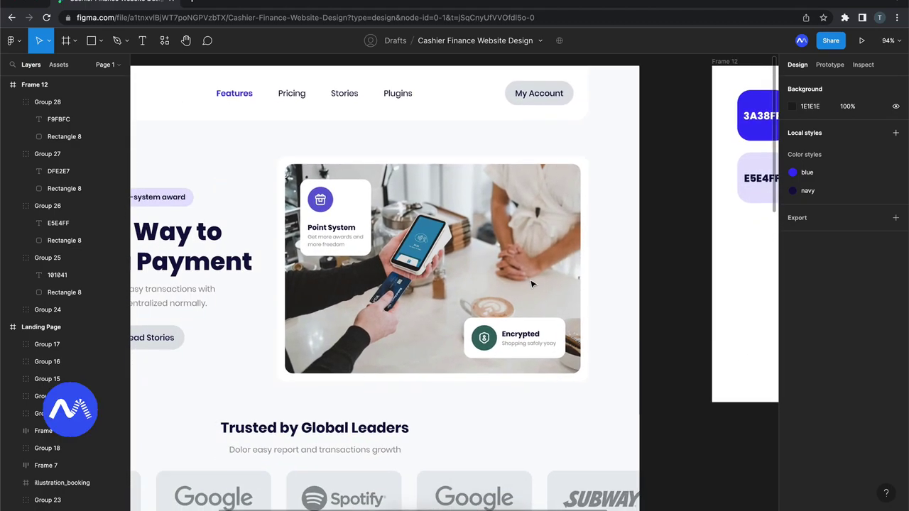
scroll(531, 284, left, 6)
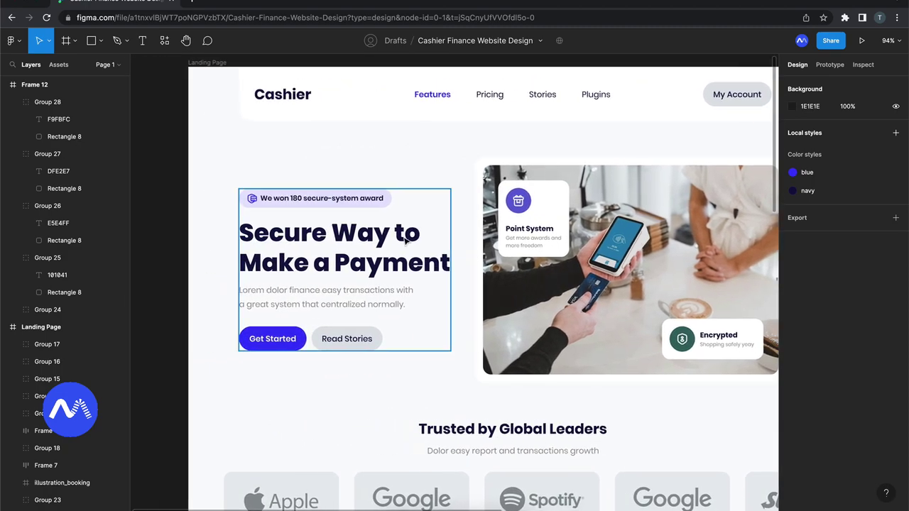
scroll(398, 238, down, 3)
scroll(398, 238, right, 1)
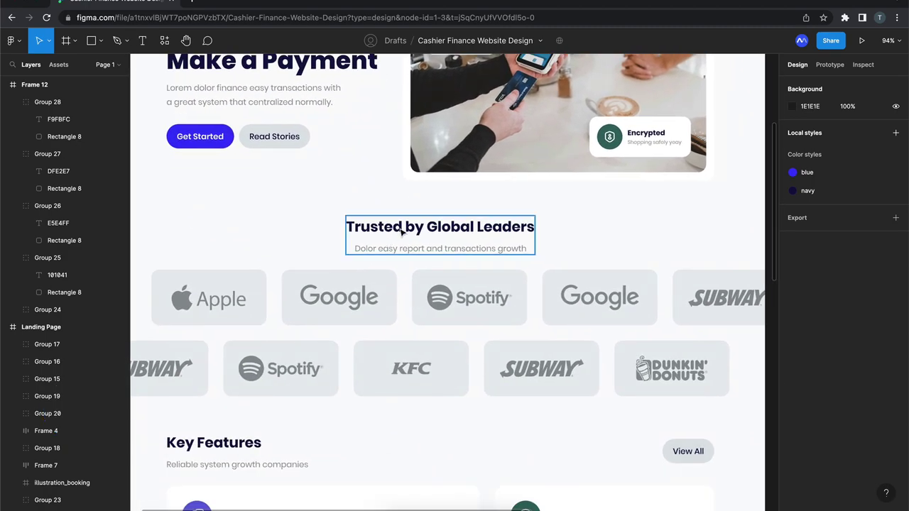
click(402, 232)
scroll(402, 232, down, 1)
scroll(401, 232, up, 5)
scroll(401, 232, right, 6)
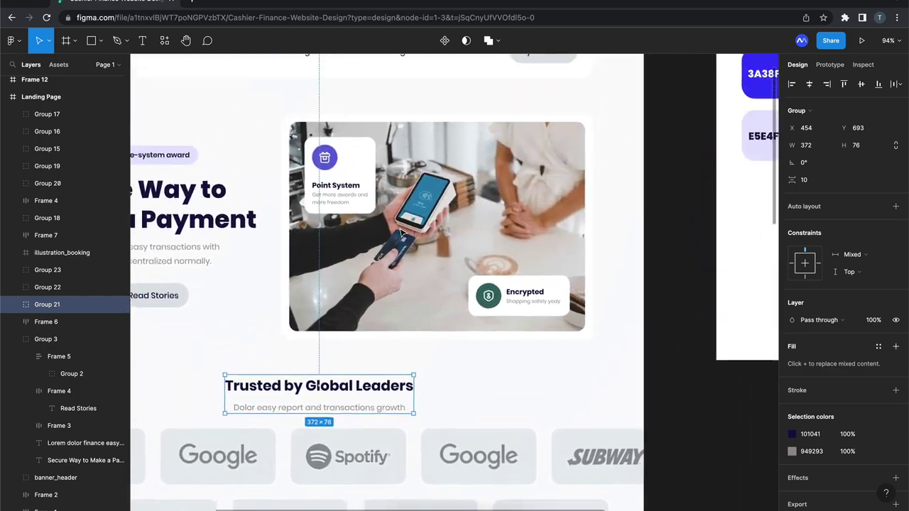